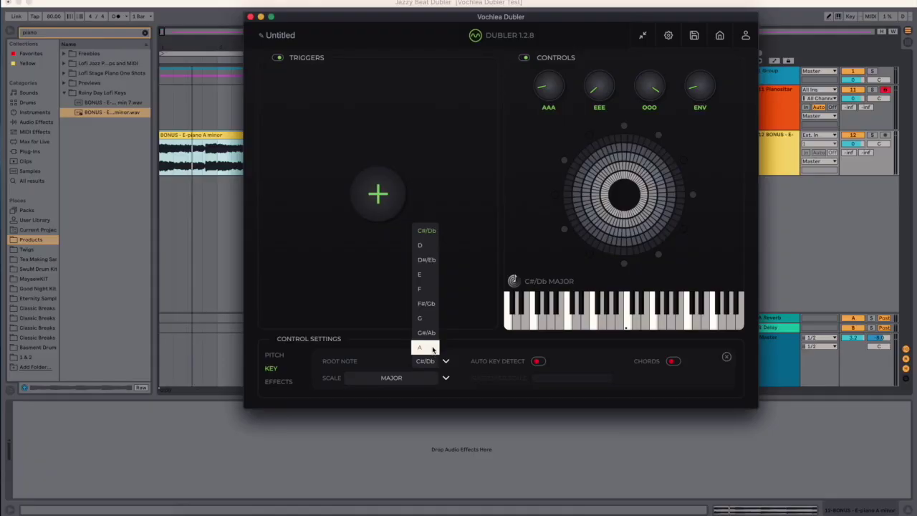
Set the Dubler profile's key to root note A with the Minor scale.
click(423, 347)
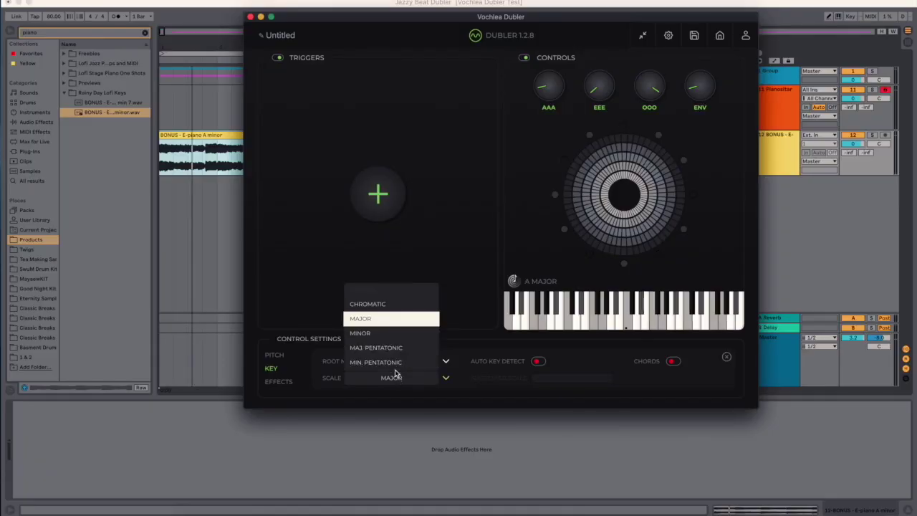
click(393, 334)
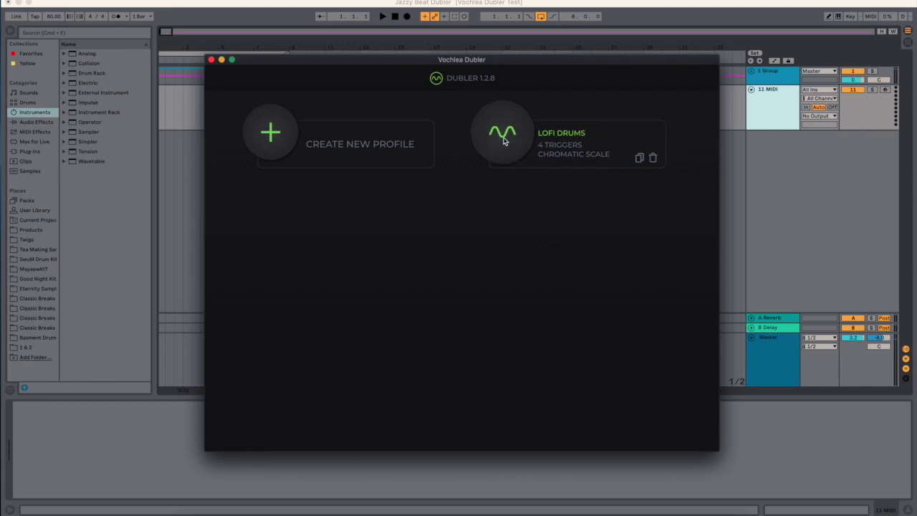
Create a new Untitled profile from the Dubler profiles screen.
click(271, 134)
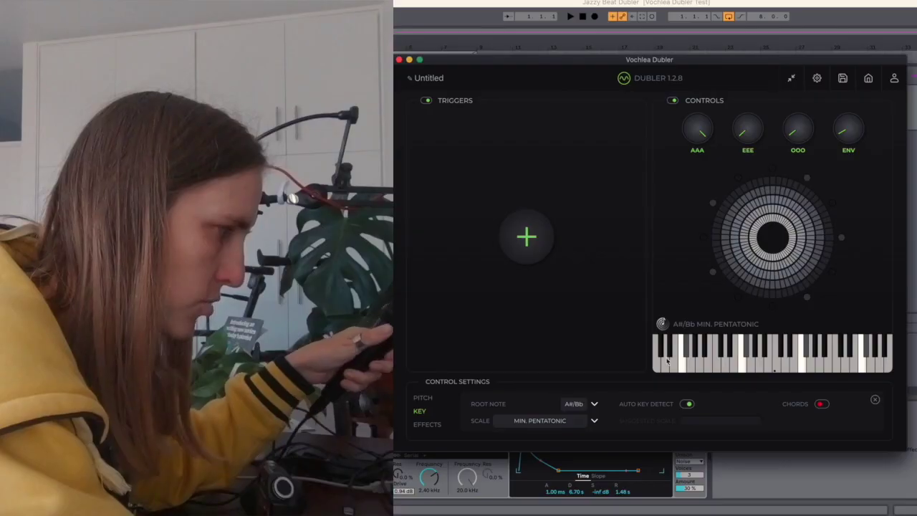
Change the Untitled profile's scale from Min. Pentatonic to Chromatic.
click(537, 424)
click(536, 346)
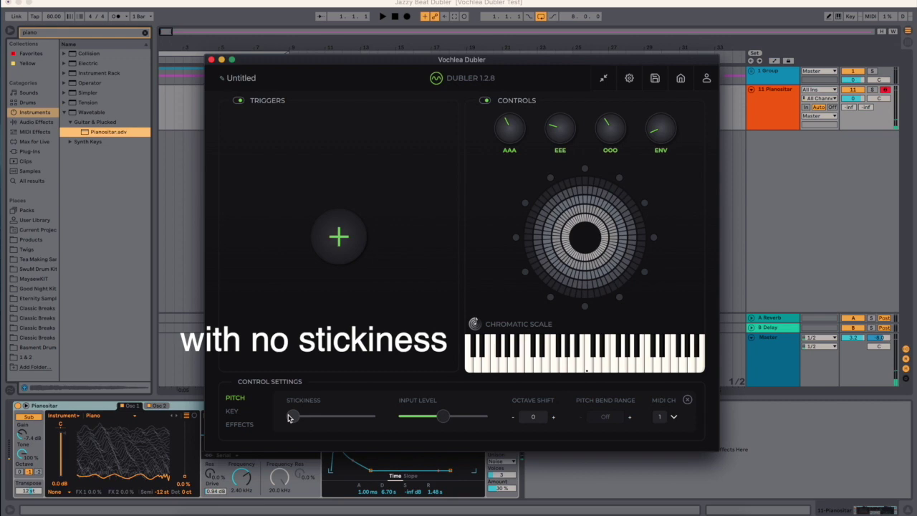
click(240, 412)
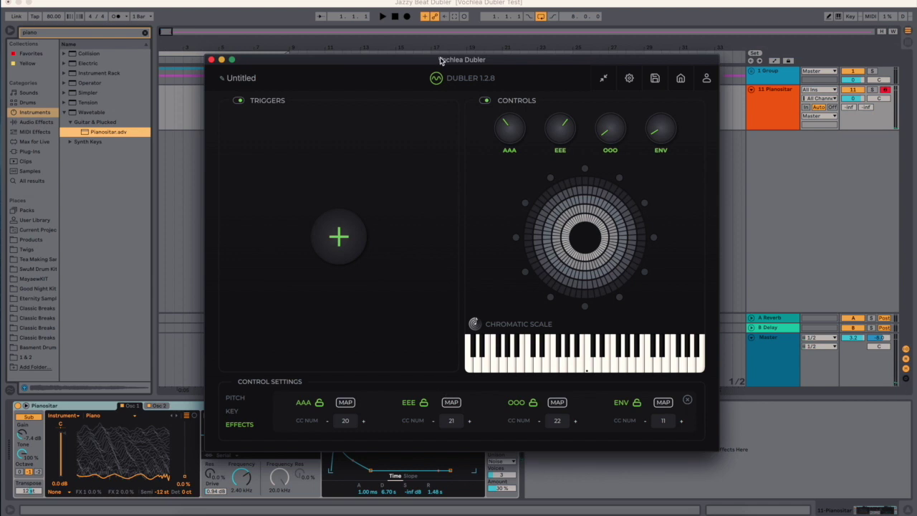
MIDI-map the Pianositar Wavetable filter frequency to Dubler's vowel CC control.
drag(440, 61, 709, 25)
click(327, 320)
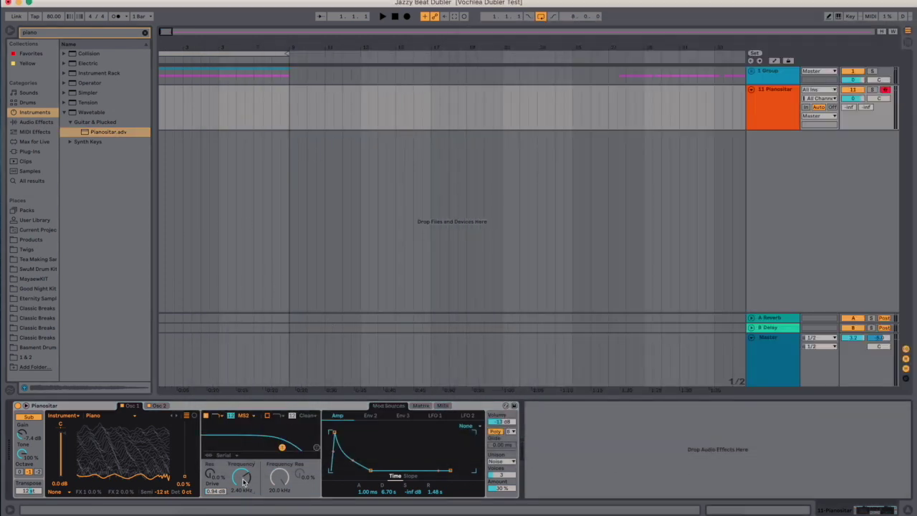
key(super+m)
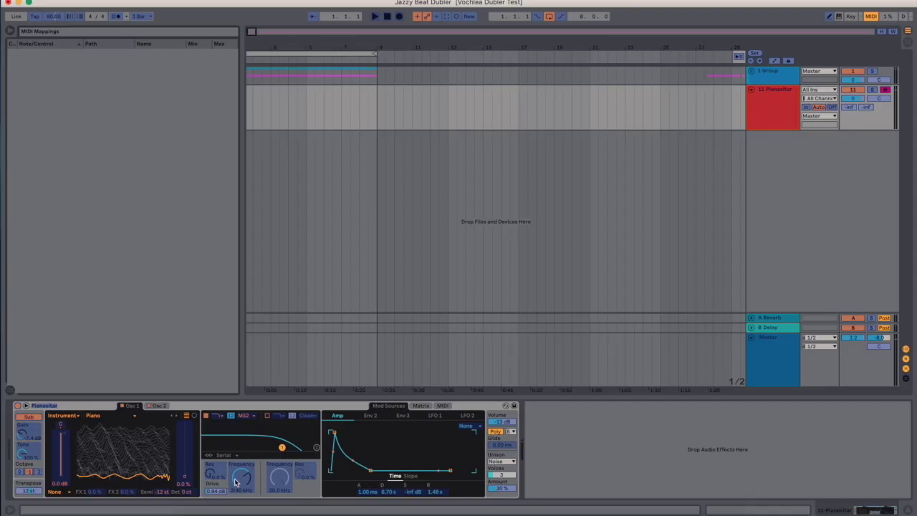
click(237, 481)
click(601, 512)
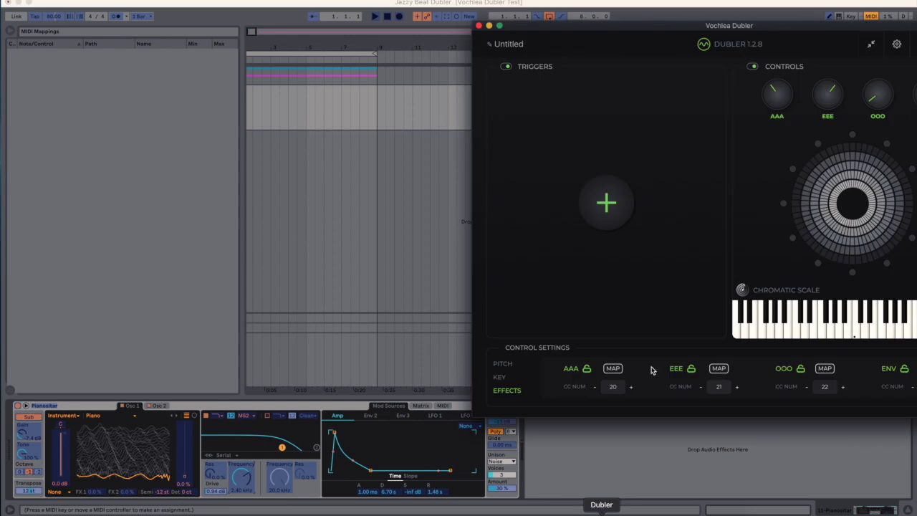
drag(772, 25, 645, 2)
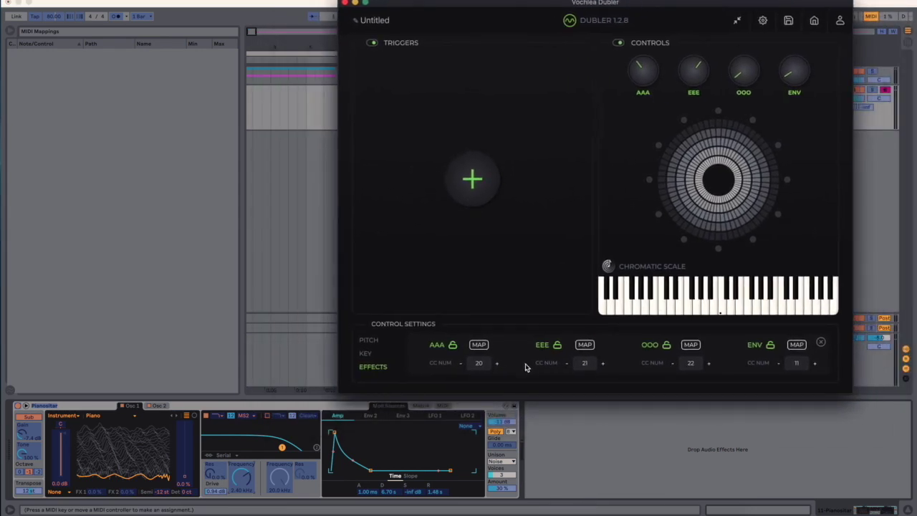
click(585, 344)
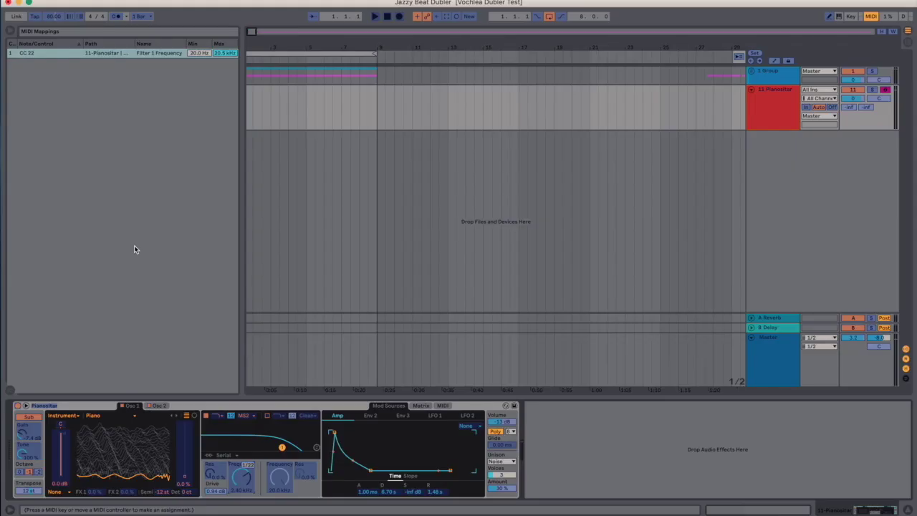
key(super+m)
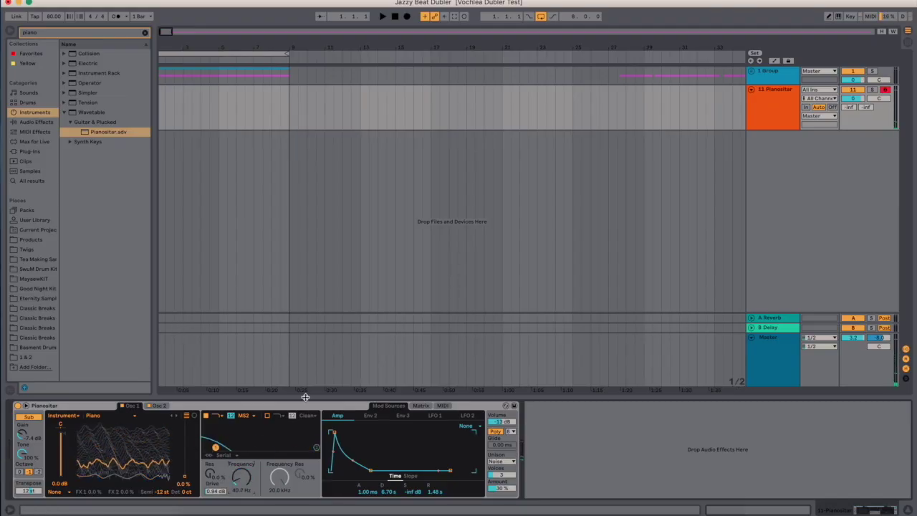
Invert the CC 22 filter mapping to Min 20.5 kHz and Max 20.0 Hz.
key(super+m)
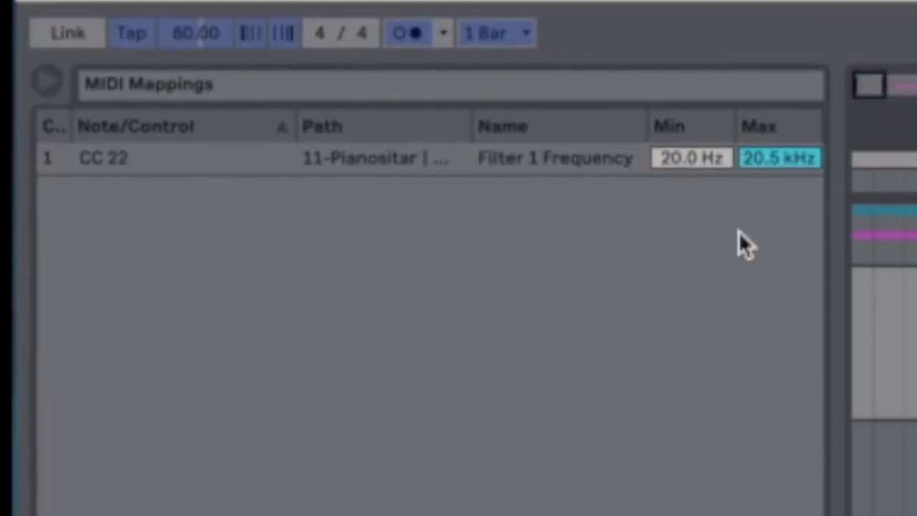
drag(708, 167, 708, 108)
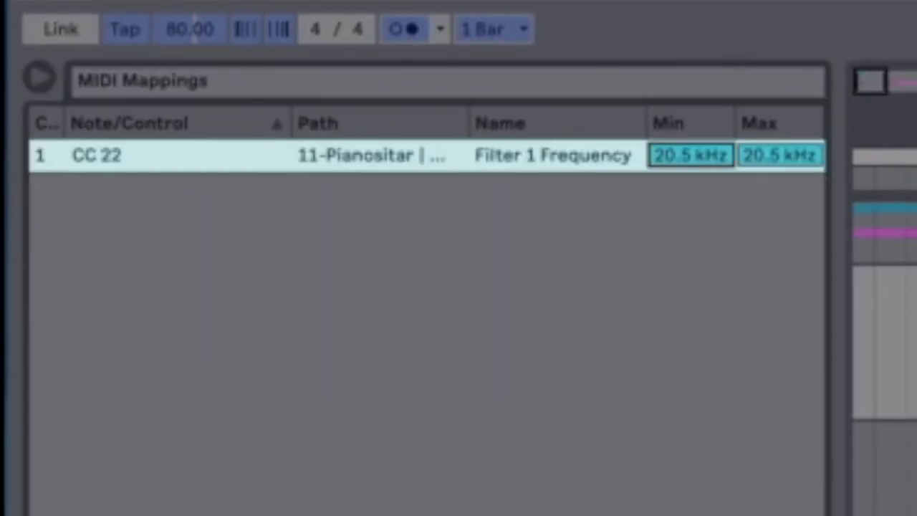
drag(790, 166, 791, 229)
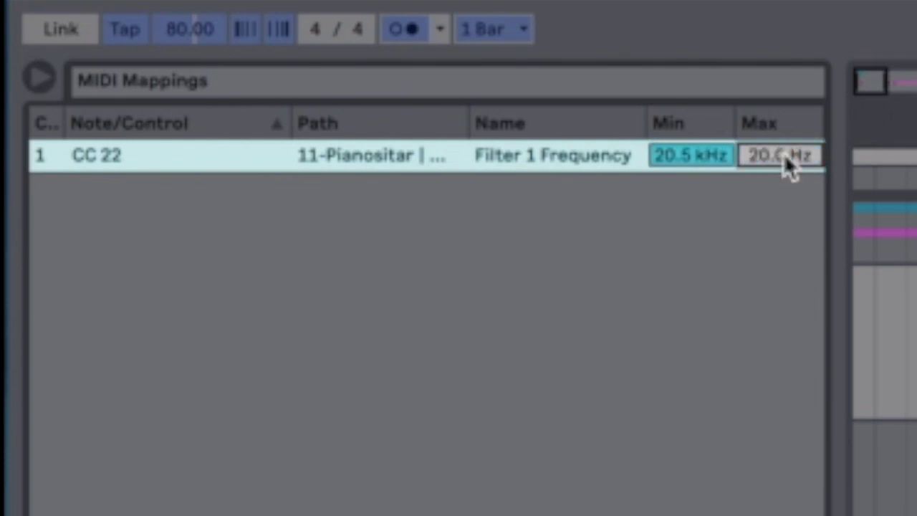
key(ctrl+m)
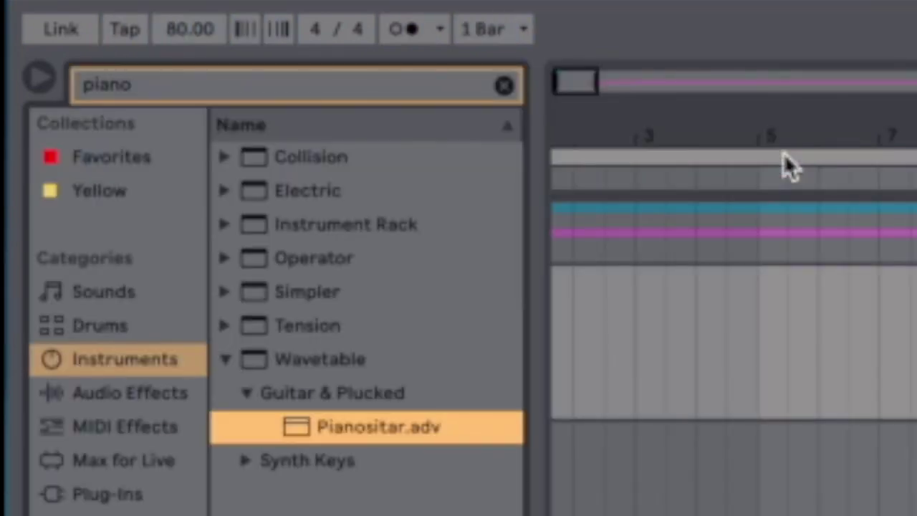
key(super+comma)
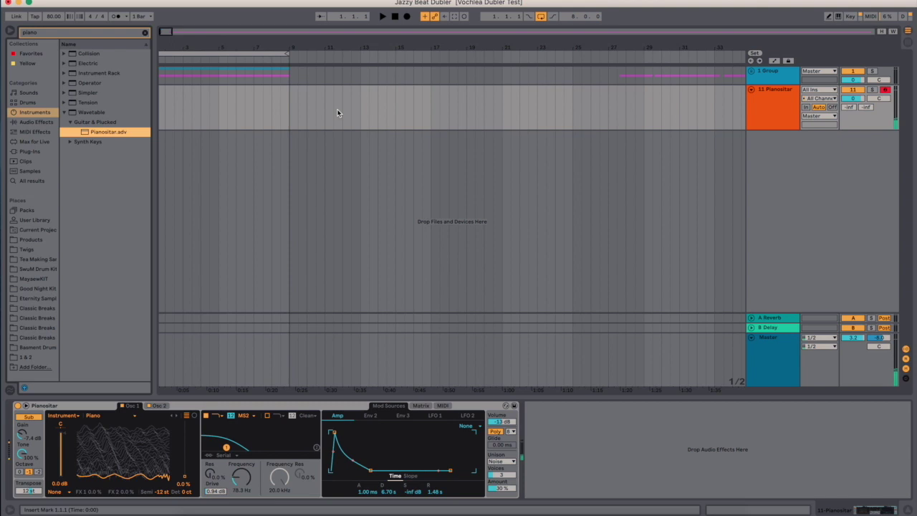
Add the BONUS - E-piano A minor.wav loop and record a Pianositar 2 clip from Dubler.
key(super+Tab)
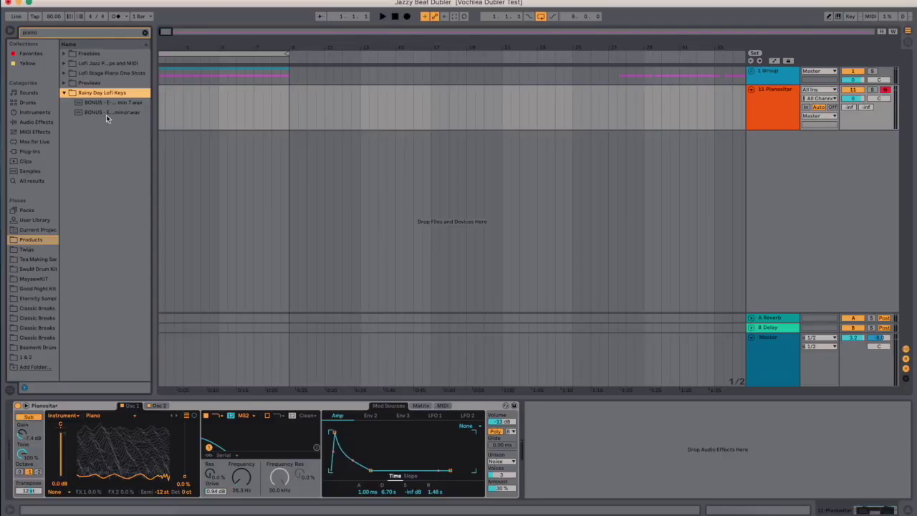
click(104, 114)
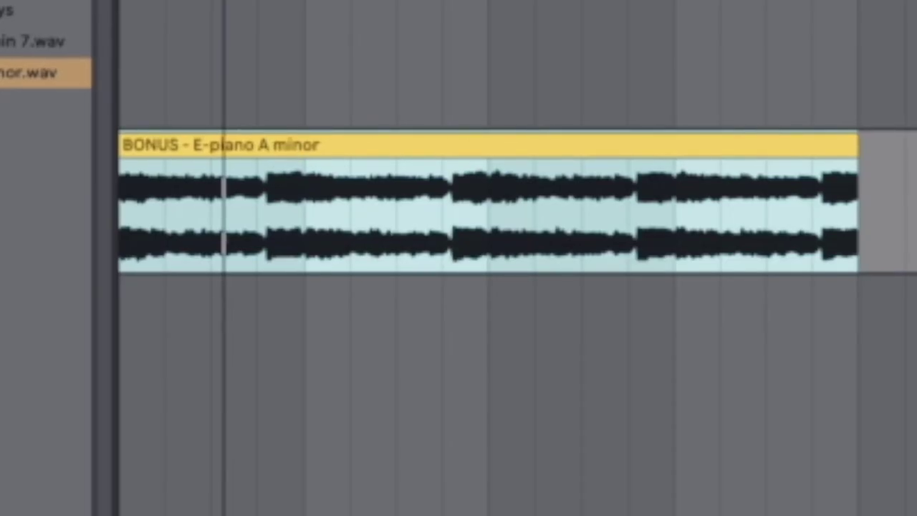
click(601, 512)
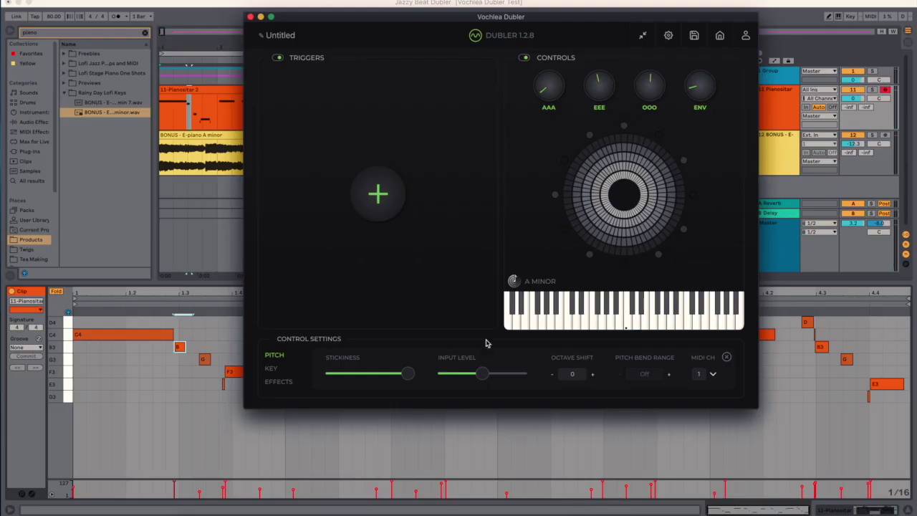
Return to Ableton Live after recording the Pianositar 3 melody take.
click(482, 439)
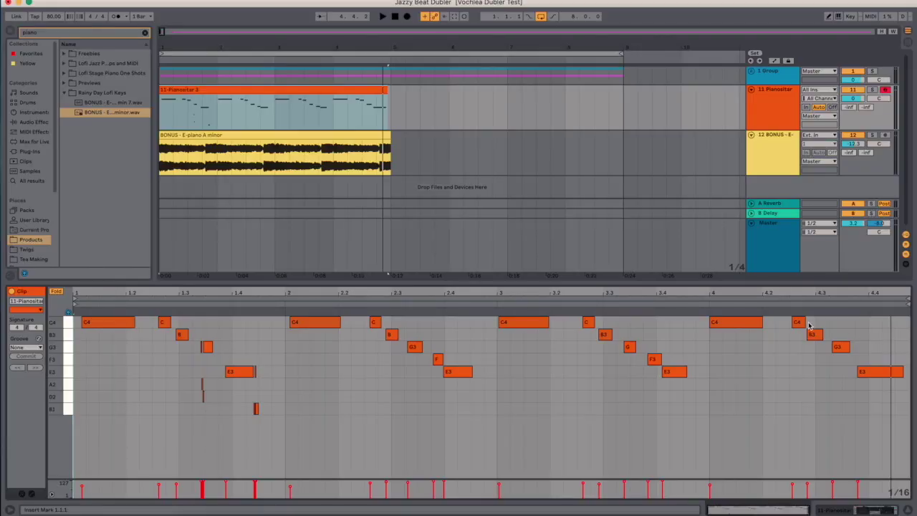
Select all notes in the Pianositar 3 clip and quantize them to the grid.
click(801, 390)
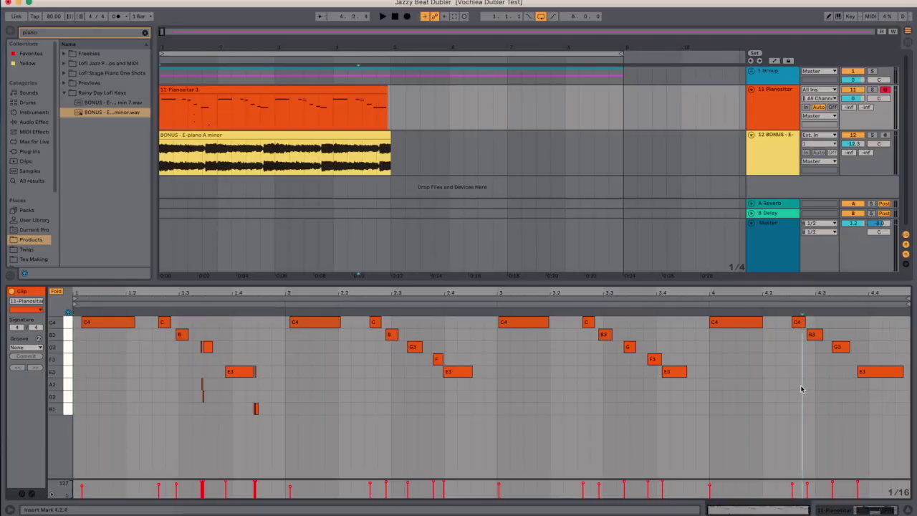
key(super+a)
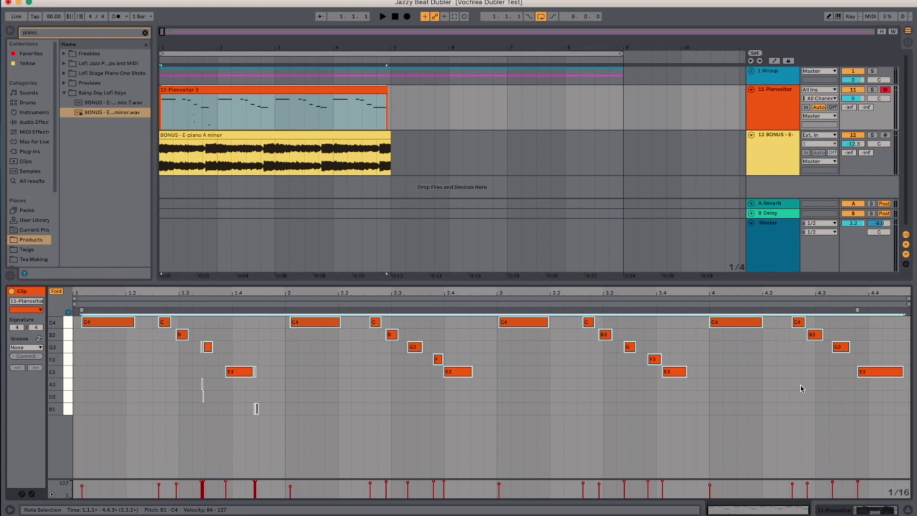
key(super+shift+u)
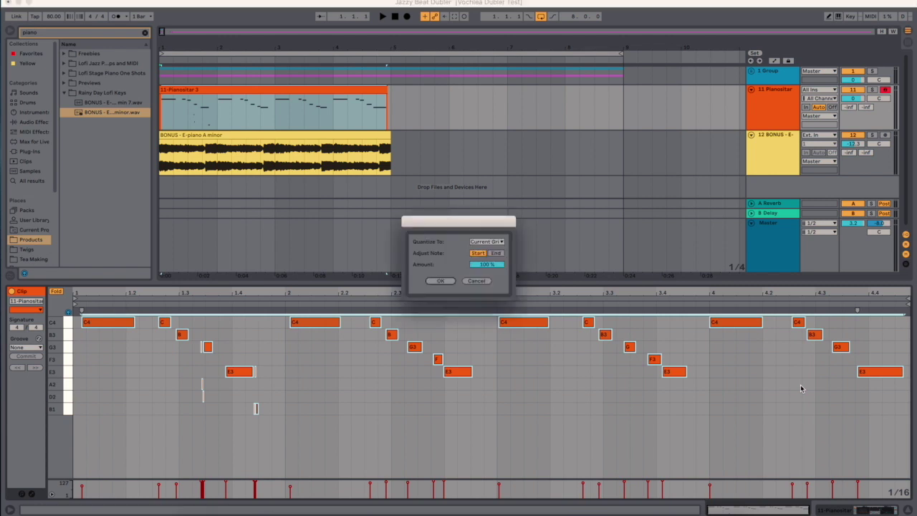
click(440, 280)
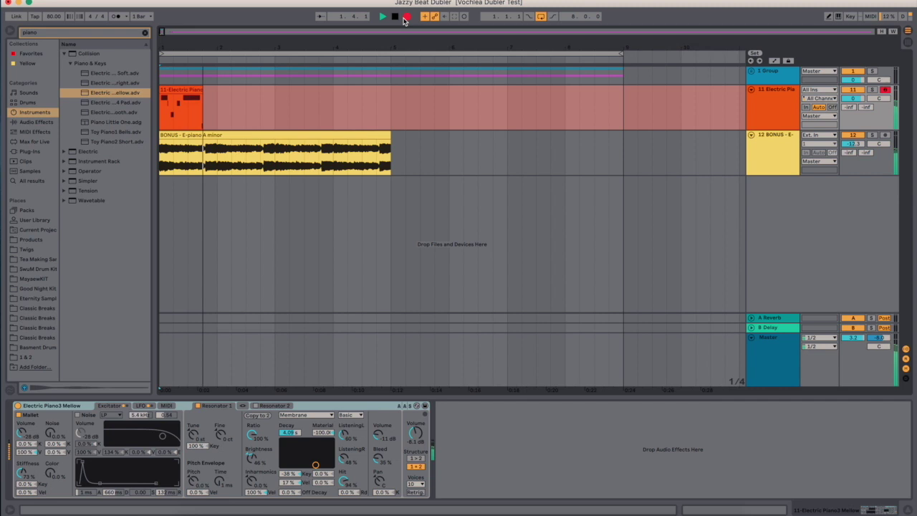
Stop the Electric Piano3 Mellow take, shorten its decay to 2.10 s, and play it back.
click(406, 17)
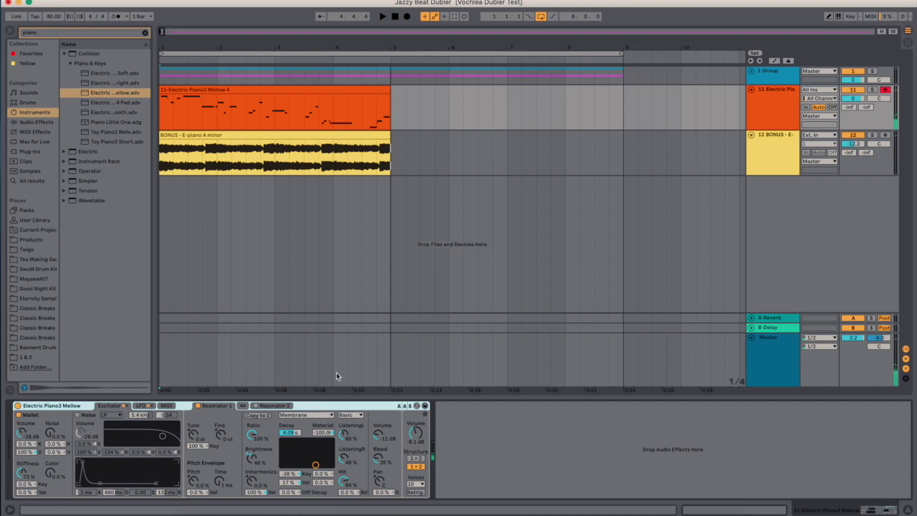
mouse_move(290, 432)
mouse_down()
mouse_move(289, 473)
mouse_move(289, 436)
mouse_up()
key(space)
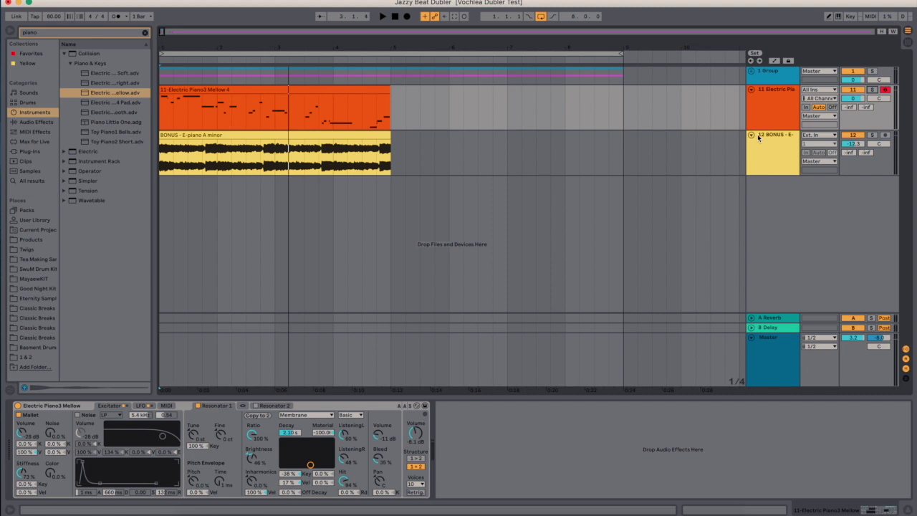
Add an empty audio track above the E-piano loop, then bring up Dubler's Pitch settings.
right_click(299, 134)
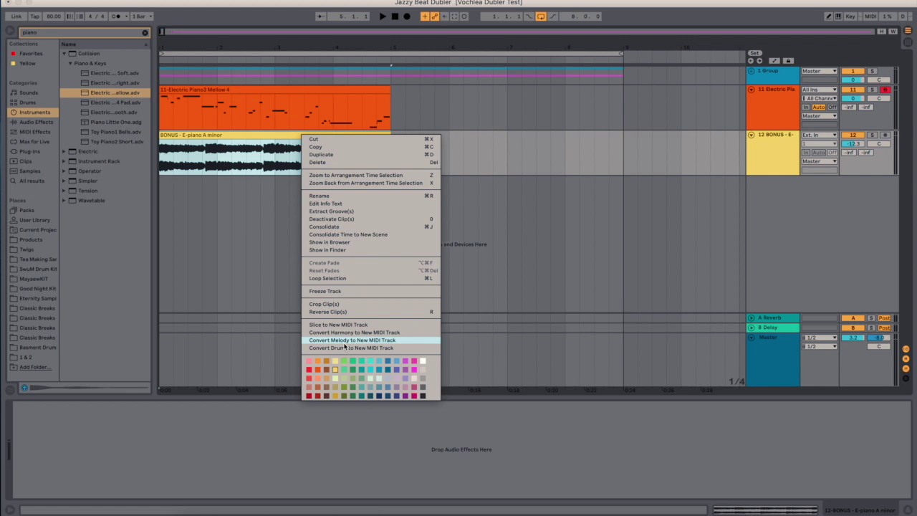
click(603, 194)
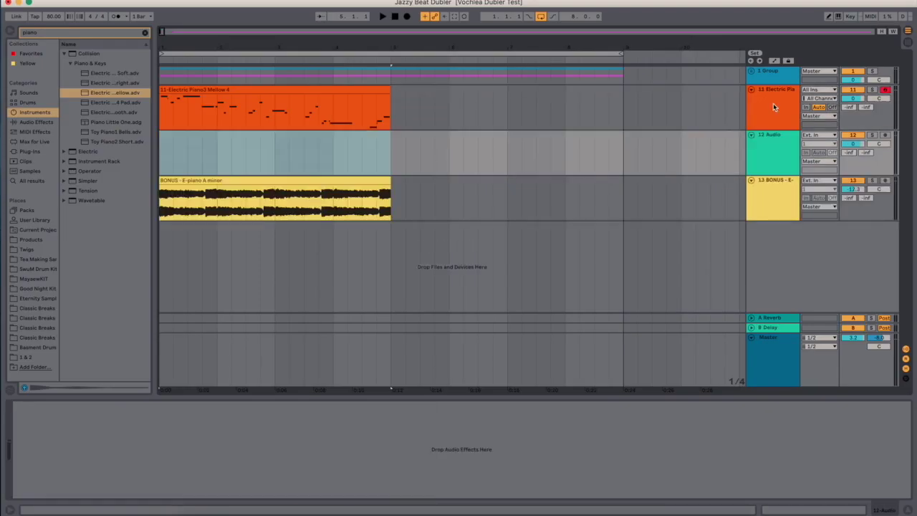
click(601, 513)
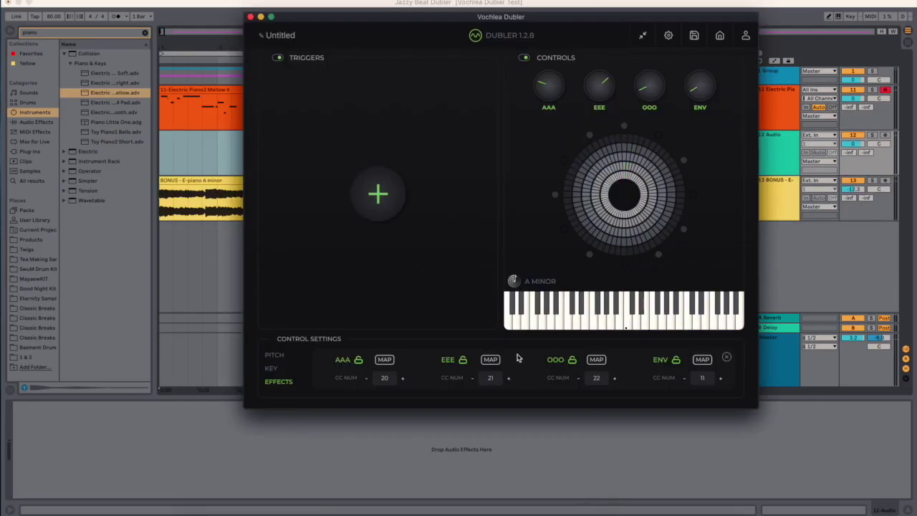
click(275, 356)
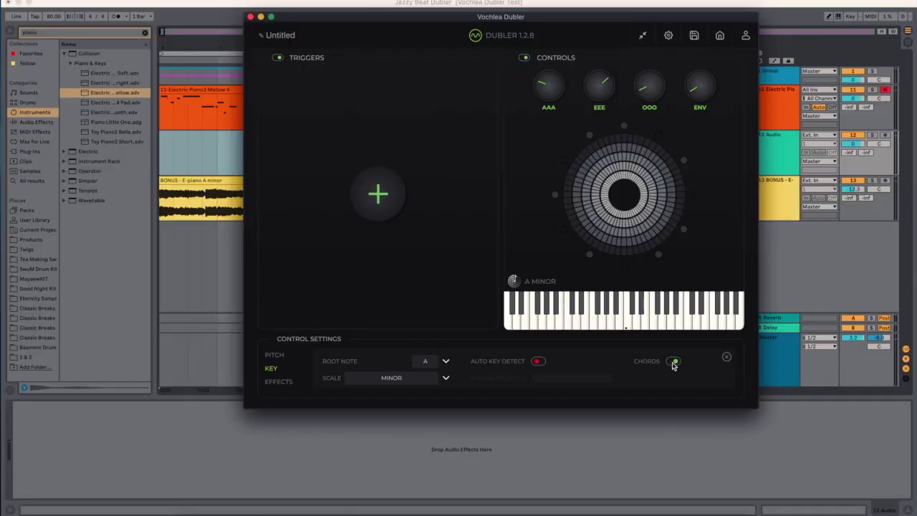
Select the Electric Piano track and record a new chord take, Electric Piano3 Mellow 6.
click(236, 161)
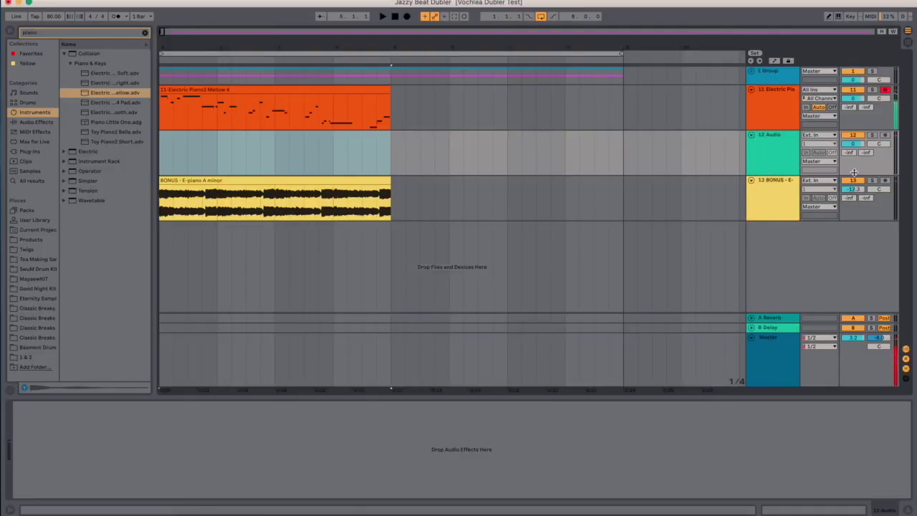
key(Up)
click(603, 510)
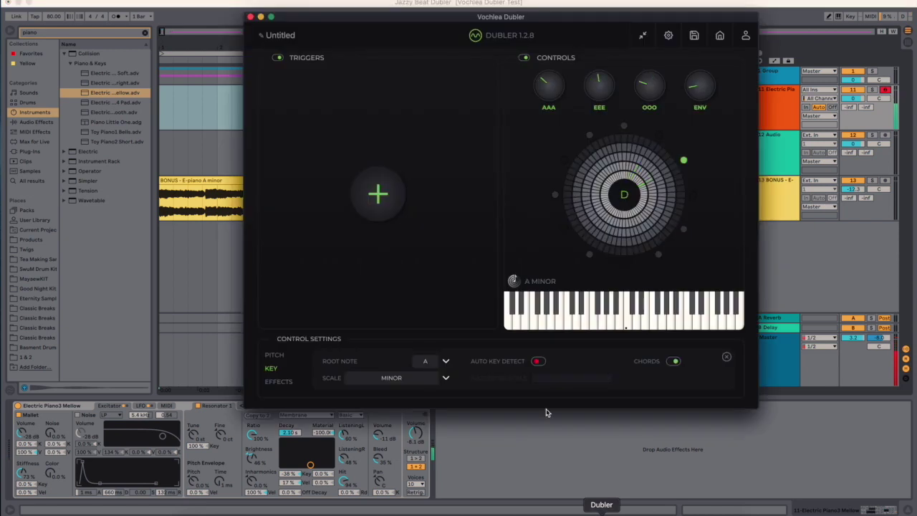
click(522, 457)
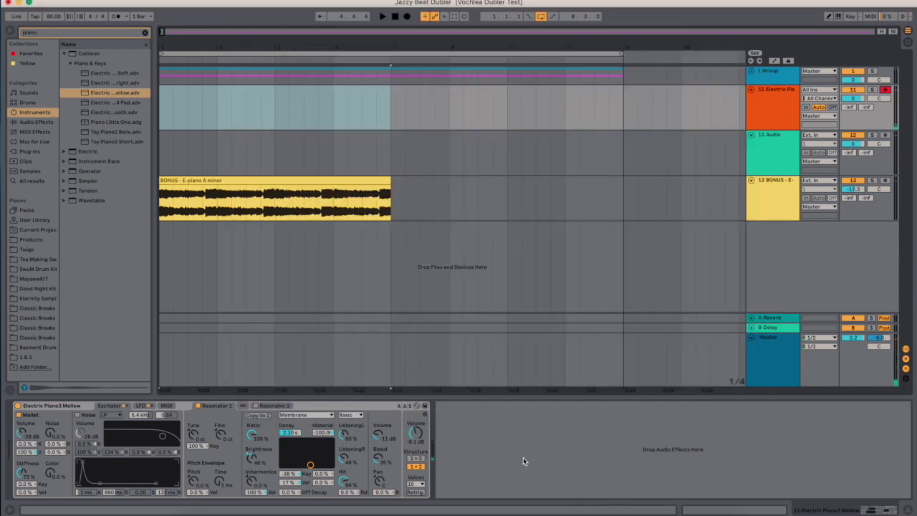
click(407, 17)
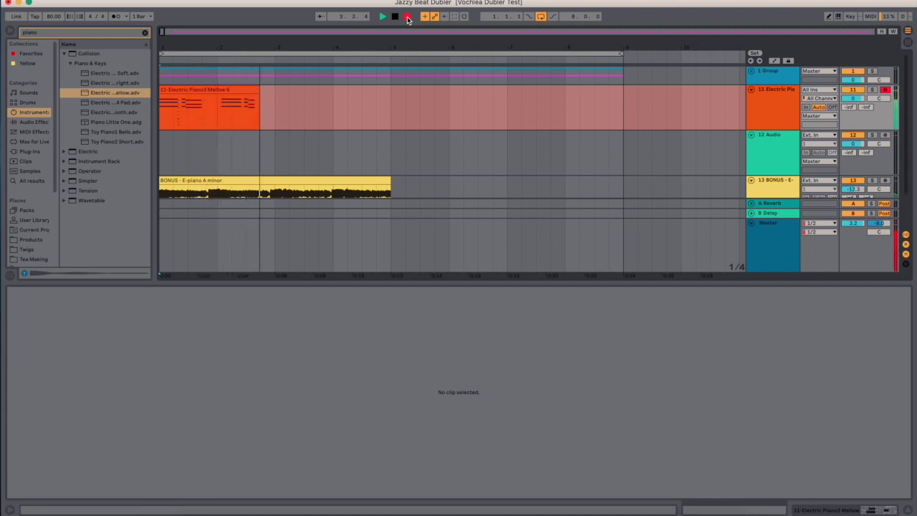
Stop recording and load the MkII2 Hard piano preset onto the new piano track.
click(407, 16)
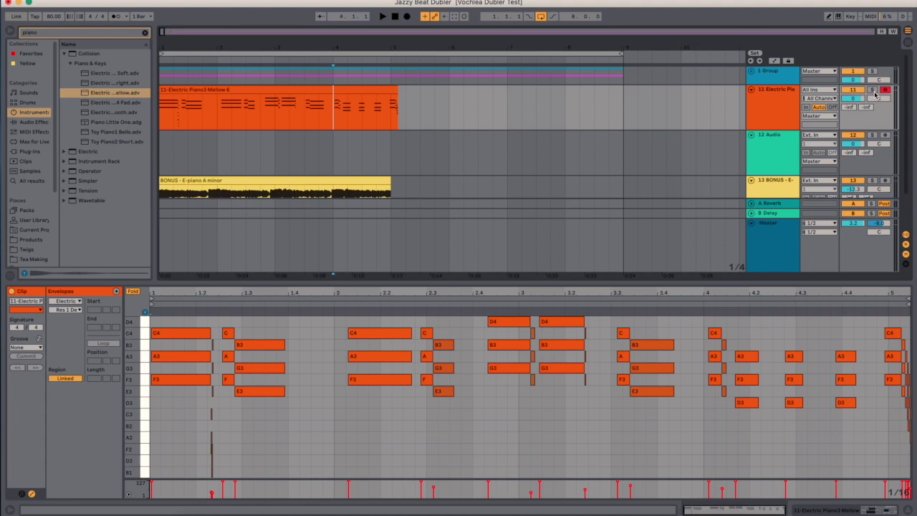
click(63, 151)
click(76, 73)
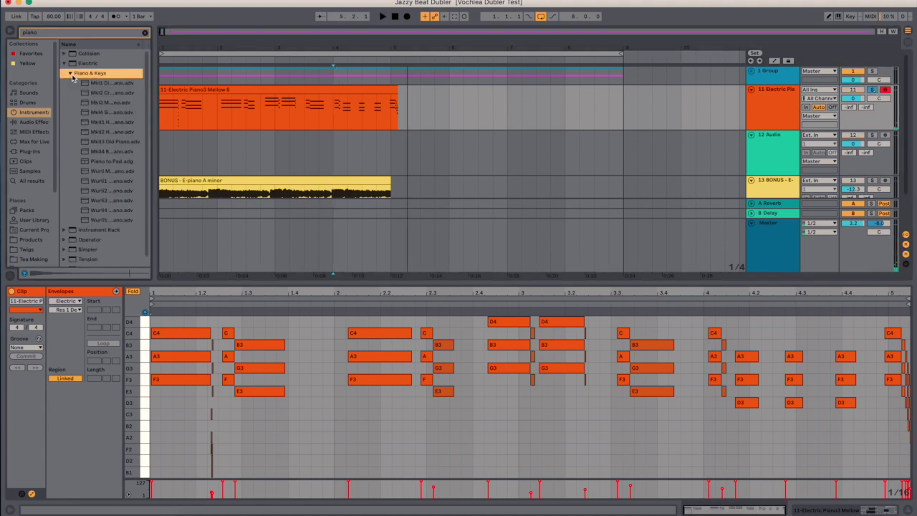
click(99, 93)
double_click(101, 131)
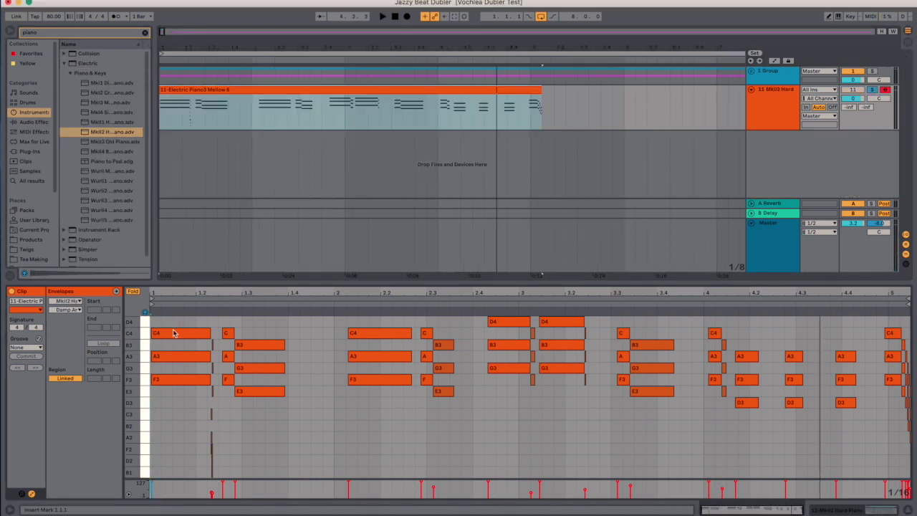
Drop the first chord's C4 and B3 notes an octave to C3 and B2.
click(177, 334)
key(shift+Down)
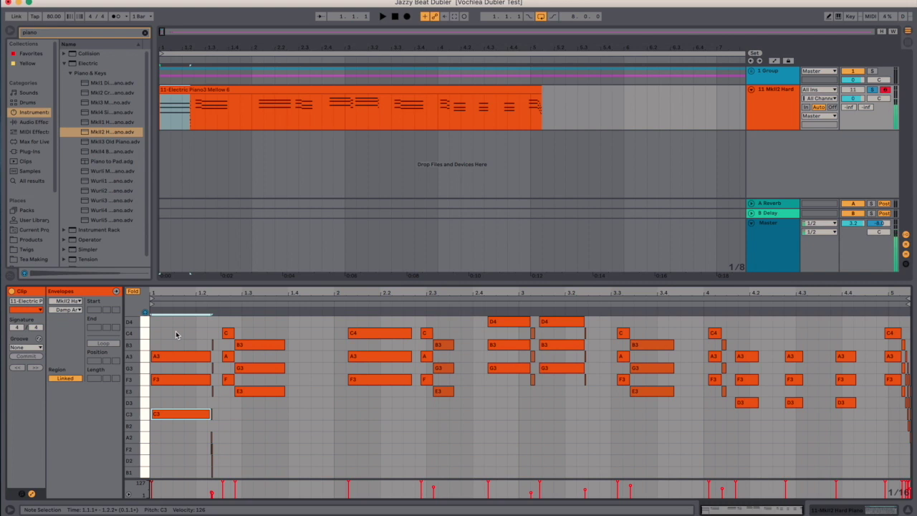
click(249, 346)
key(shift+Down)
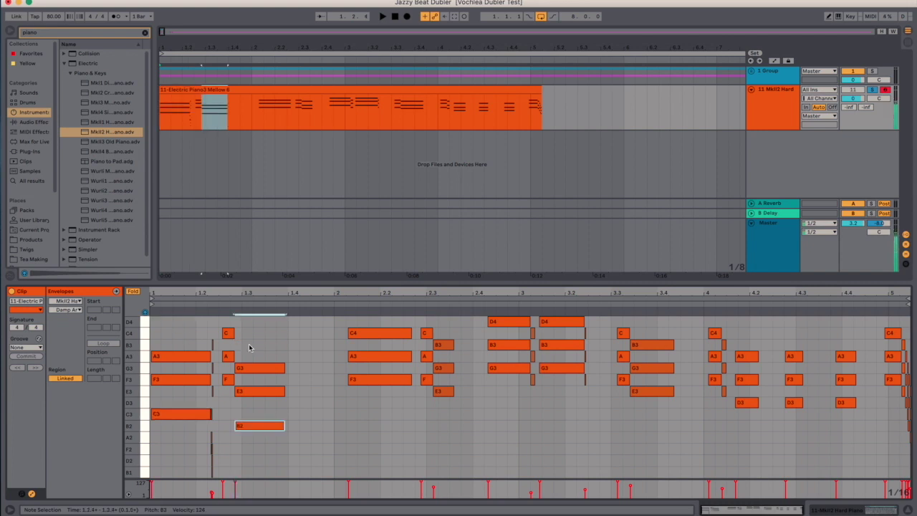
Loop and audition the bar 2 notes, then add G4 copies above the D4 notes.
click(368, 337)
drag(345, 327, 458, 338)
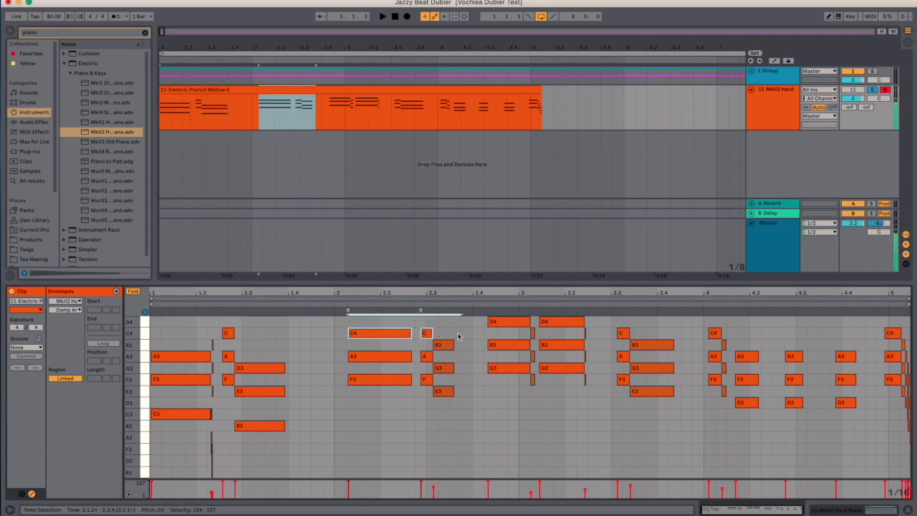
key(space)
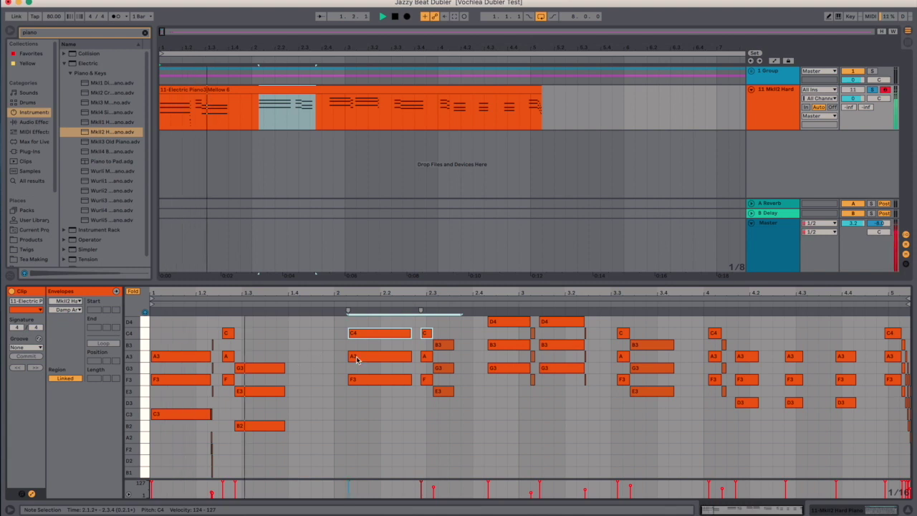
key(space)
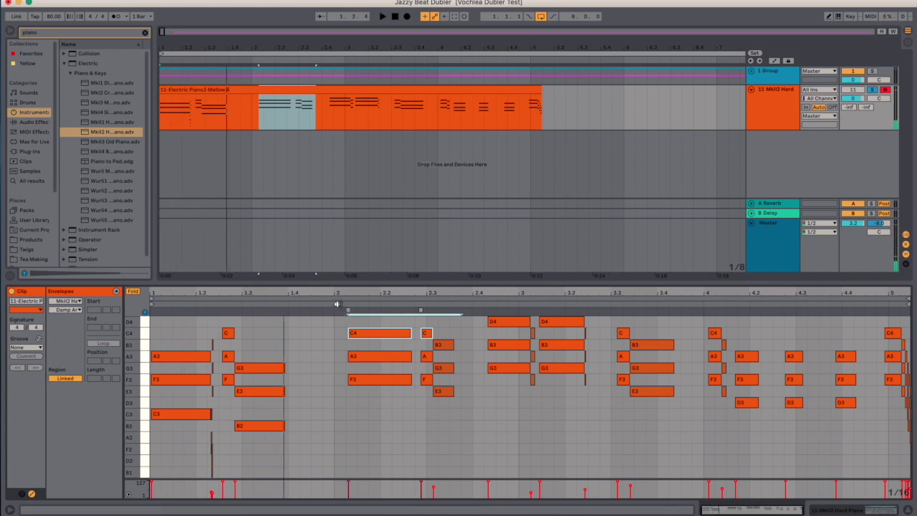
key(super+v)
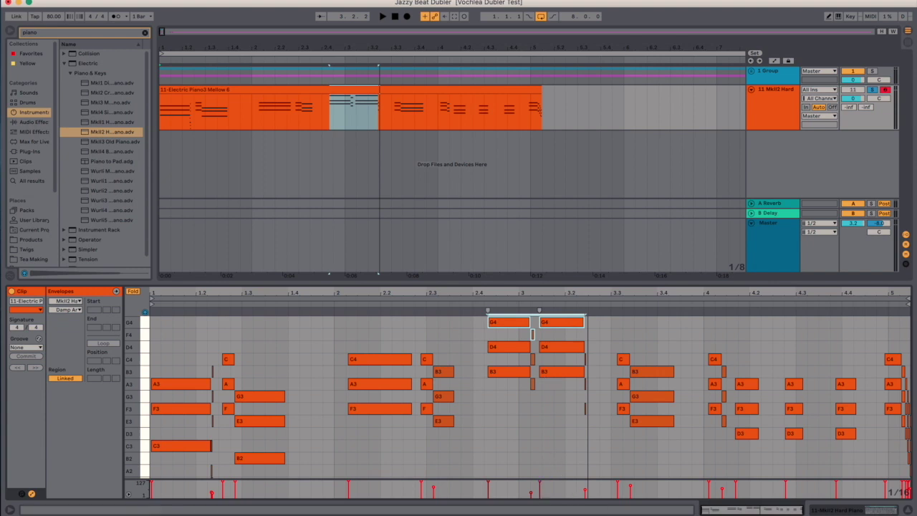
click(583, 512)
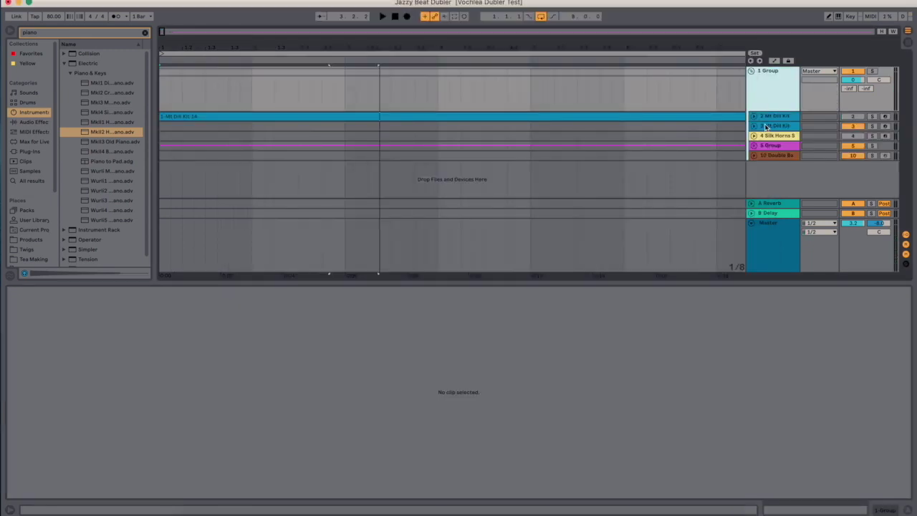
Select and arm the Mt Dill Kit drum track, then bring up the Dubler window.
click(774, 127)
click(885, 126)
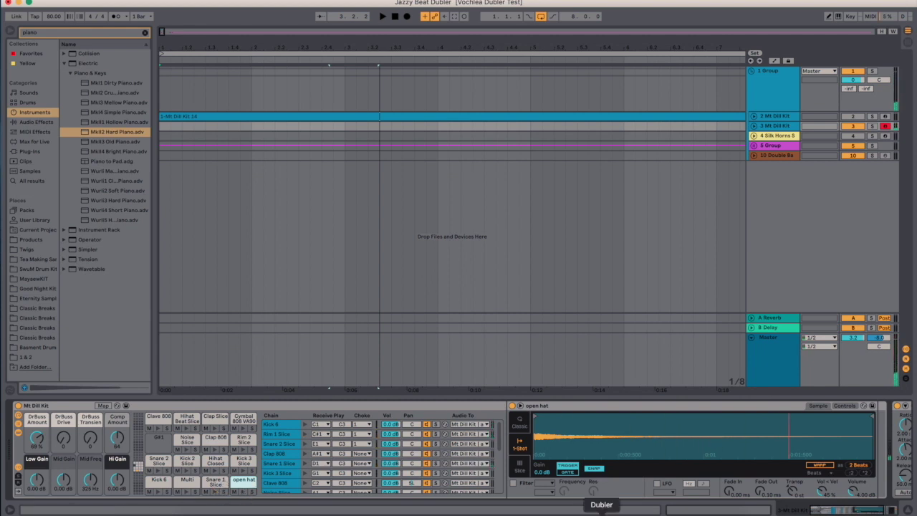
click(601, 513)
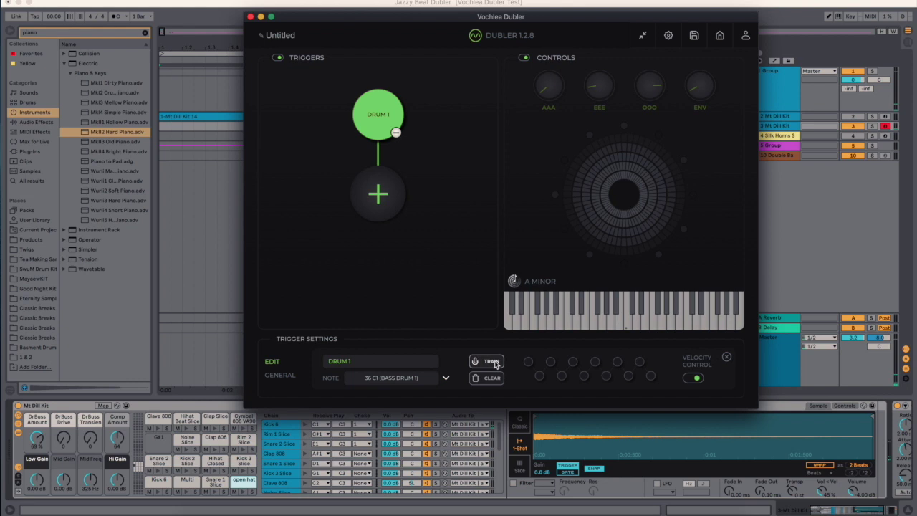
Train Dubler's DRUM 1 trigger with beatboxed hits until all velocity dots fill, then exit editing.
click(494, 361)
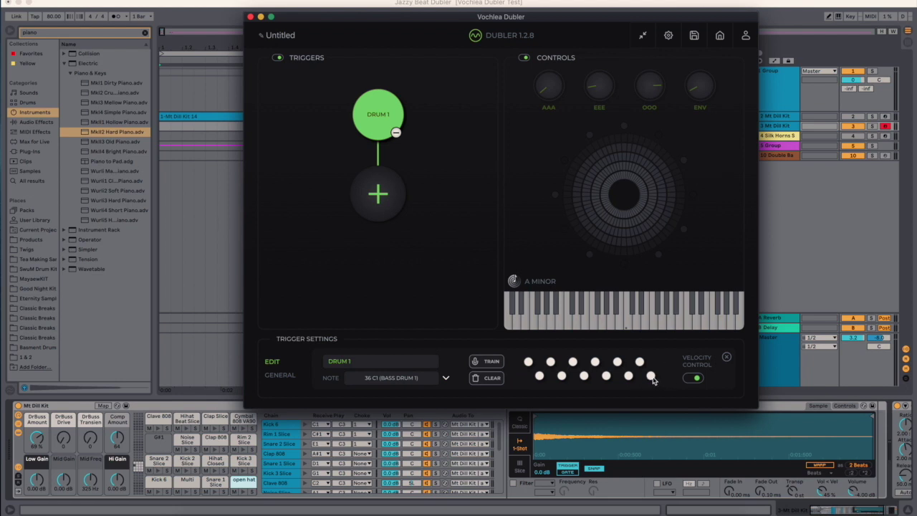
click(452, 169)
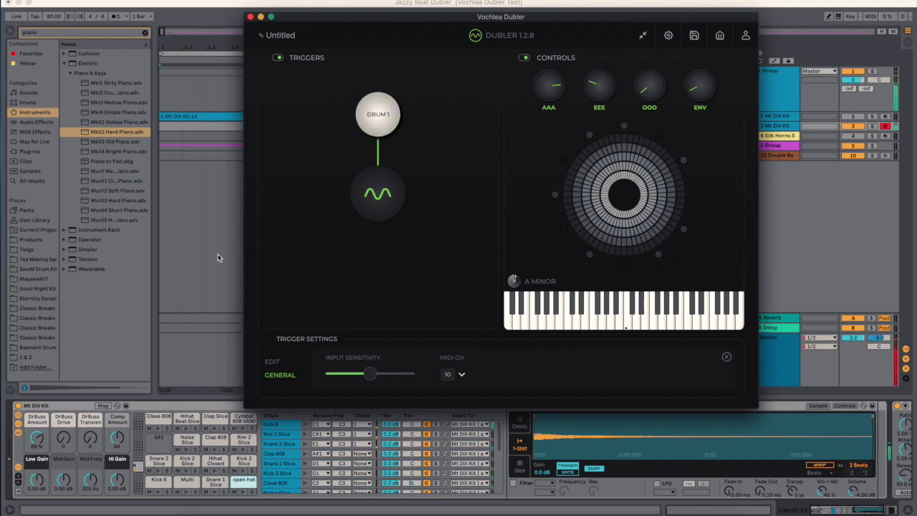
Add and train DRUM 2 on Side Stick (37 C#1) and DRUM 3 on Acoustic Snare (38 D1).
click(384, 202)
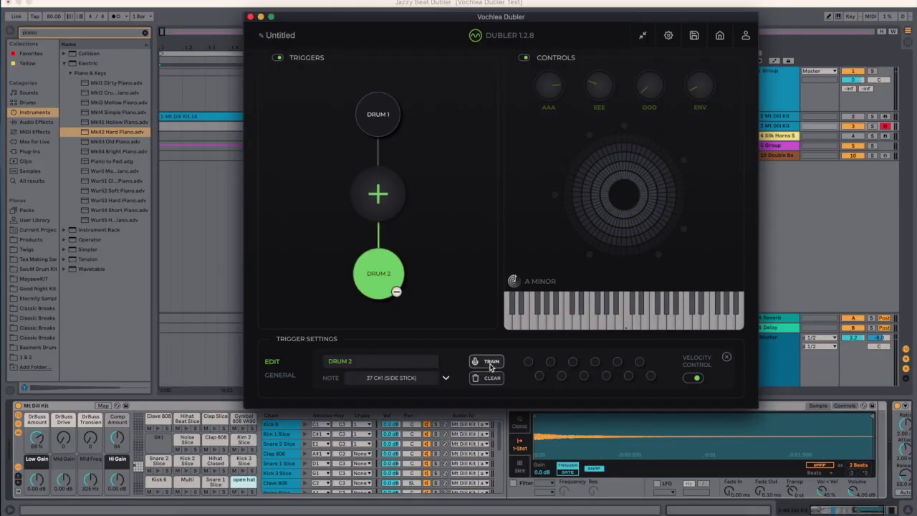
click(486, 362)
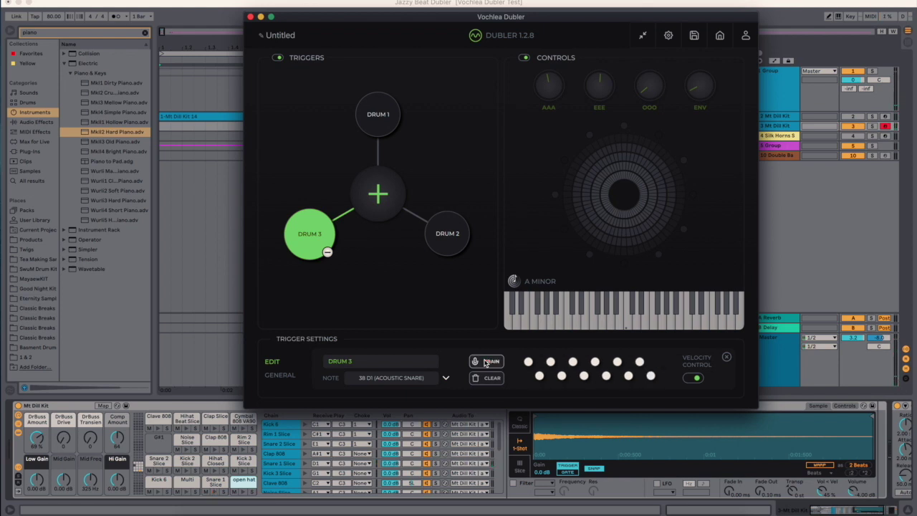
Move the Hihat Closed pad onto Snare 1 Slice, undo it, and return to Dubler.
click(218, 483)
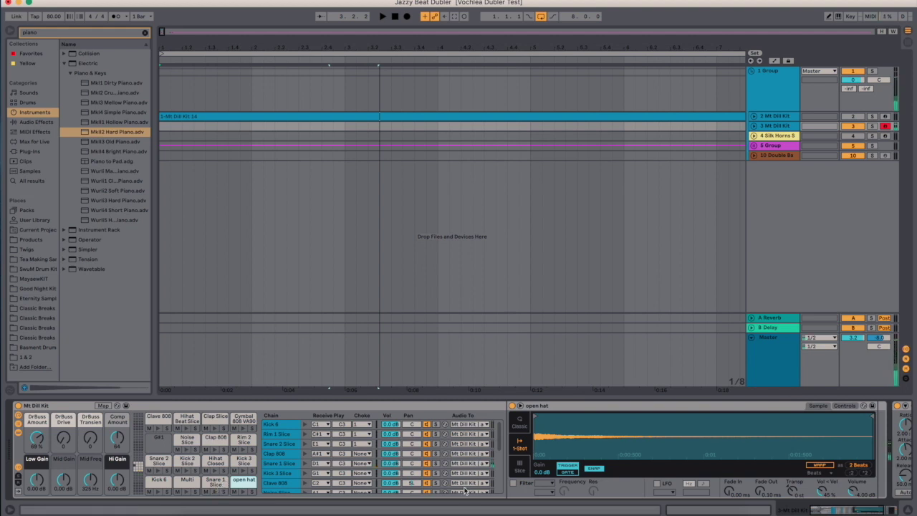
drag(215, 462, 212, 487)
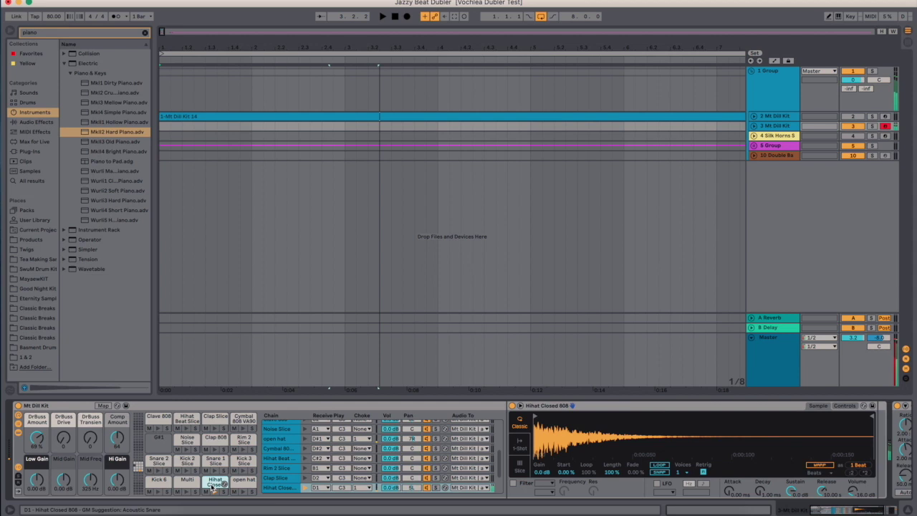
key(super+z)
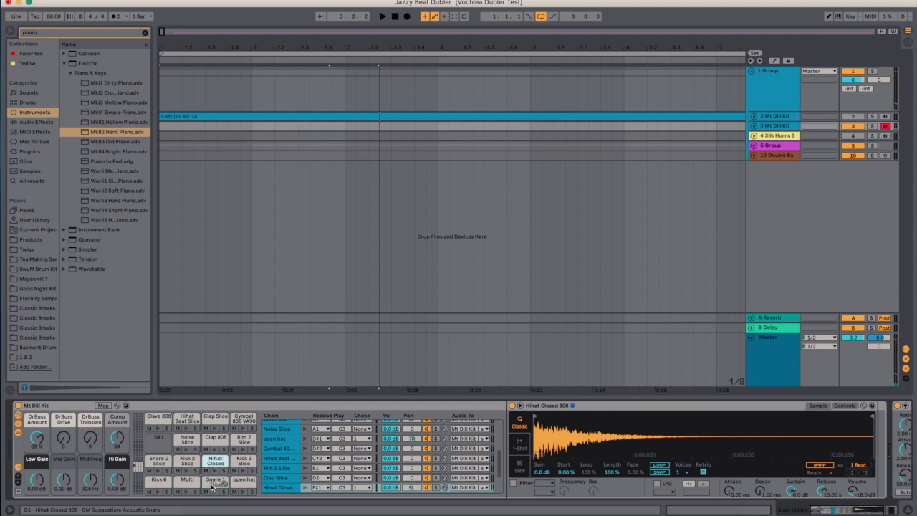
key(super+Tab)
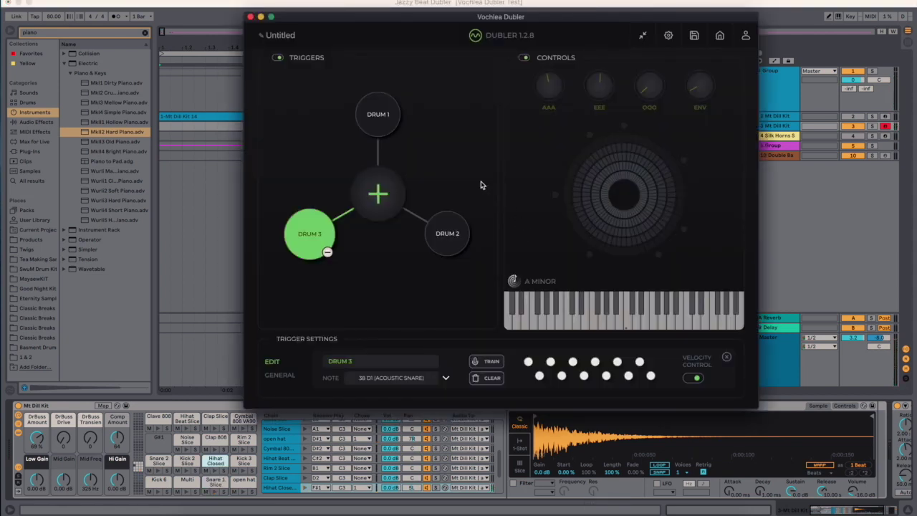
click(464, 102)
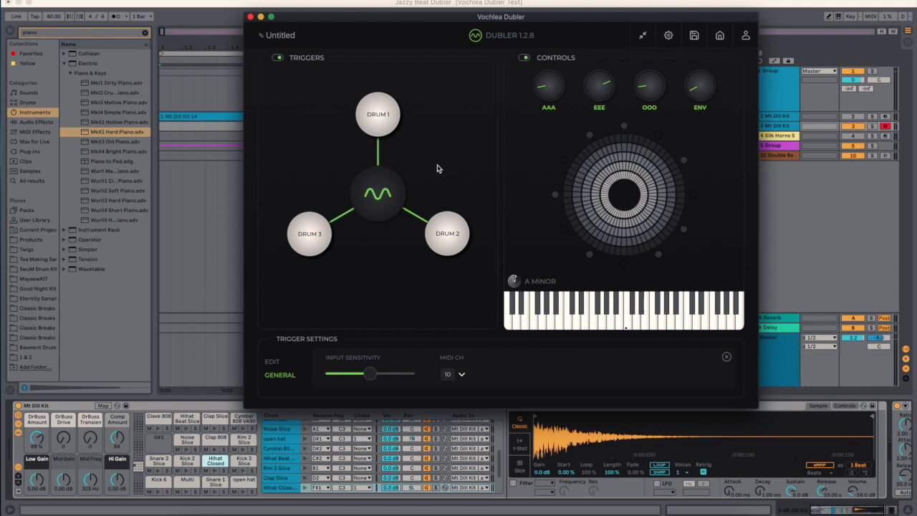
Add a DRUM 4 trigger on the hand clap note, train it, and exit editing.
click(385, 203)
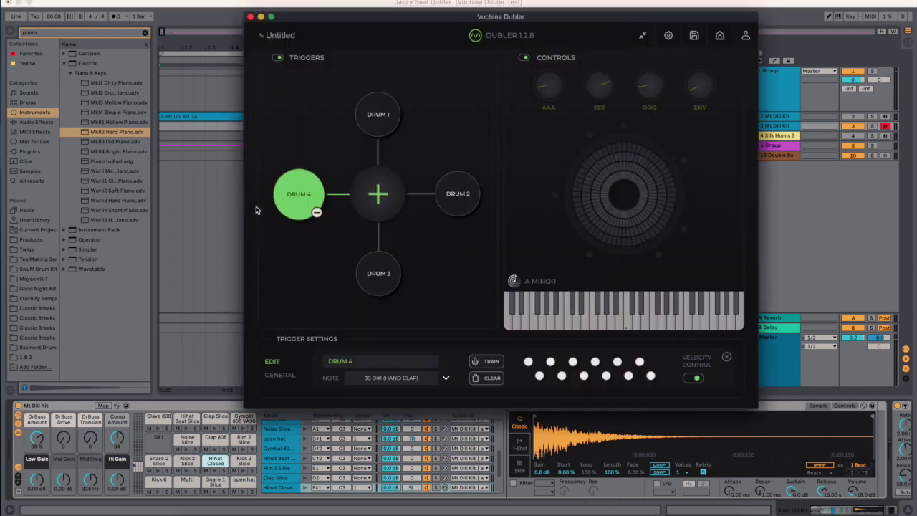
click(434, 140)
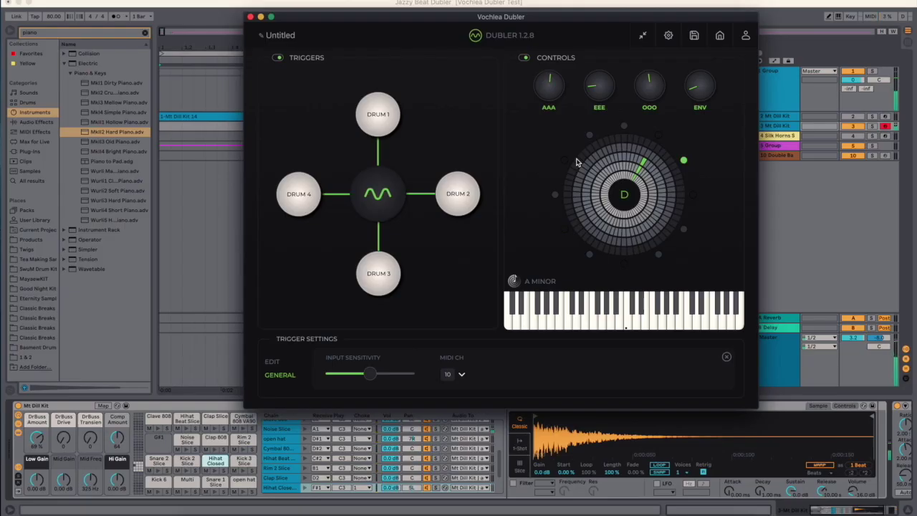
Turn off Dubler's CONTROLS section and unfold the Ableton group to show Bass and Jazz Piano.
click(525, 61)
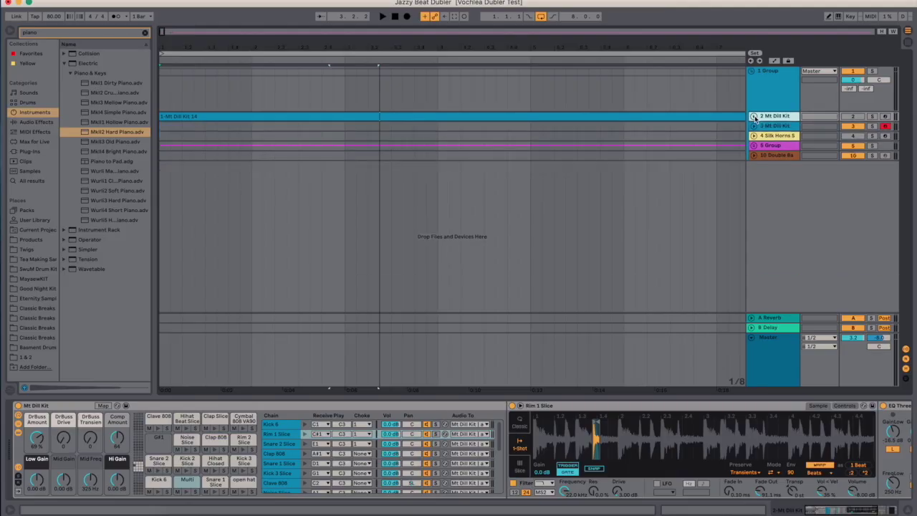
click(753, 136)
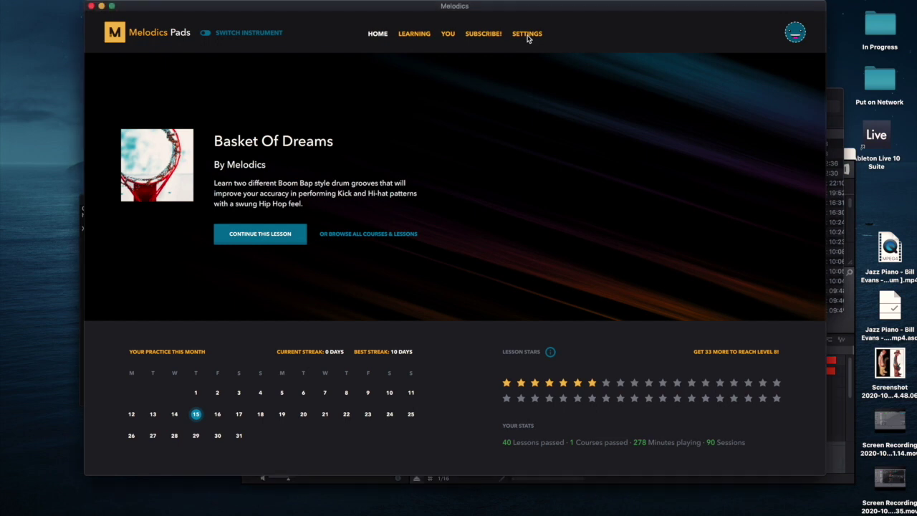
Select Dubler [USER] as the Melodics device and begin mapping with the 4x1 pad layout.
click(528, 36)
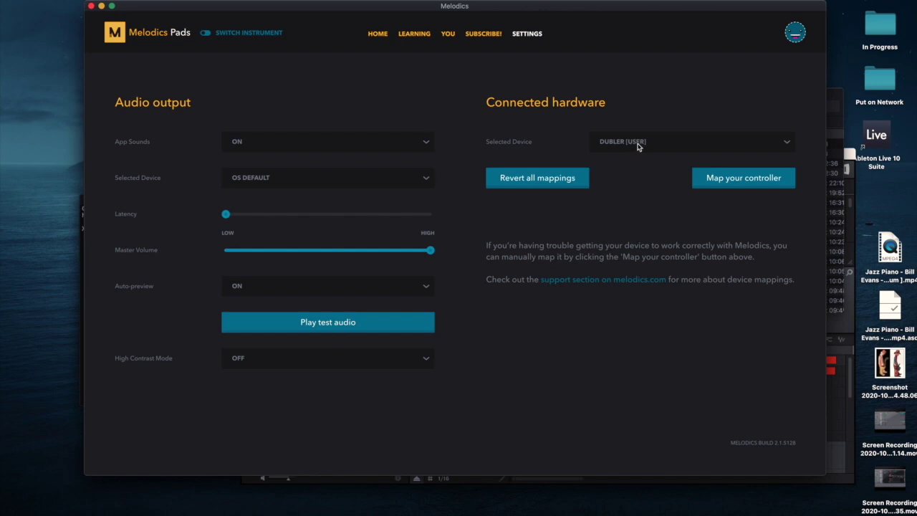
click(646, 143)
click(739, 183)
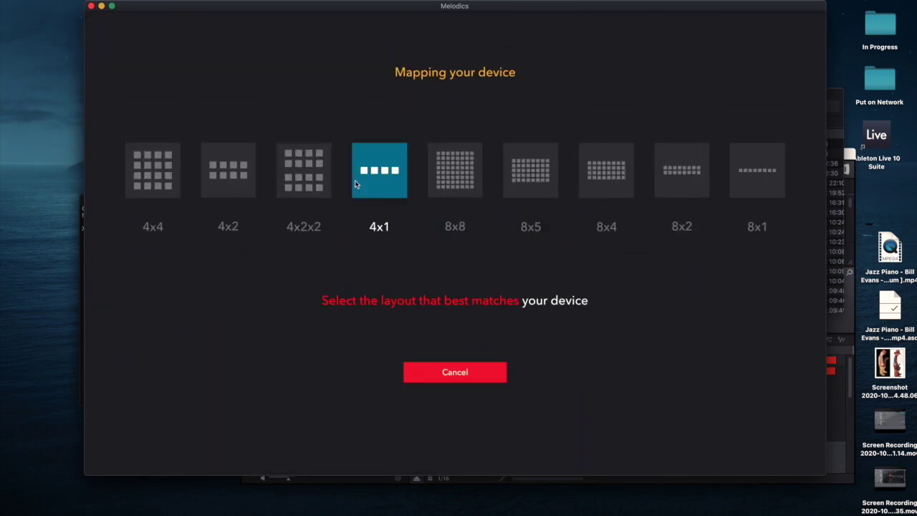
click(387, 166)
Confirm the 4x1 layout, open Heart Is Full, and preview step 1 with Listen to Step.
click(383, 172)
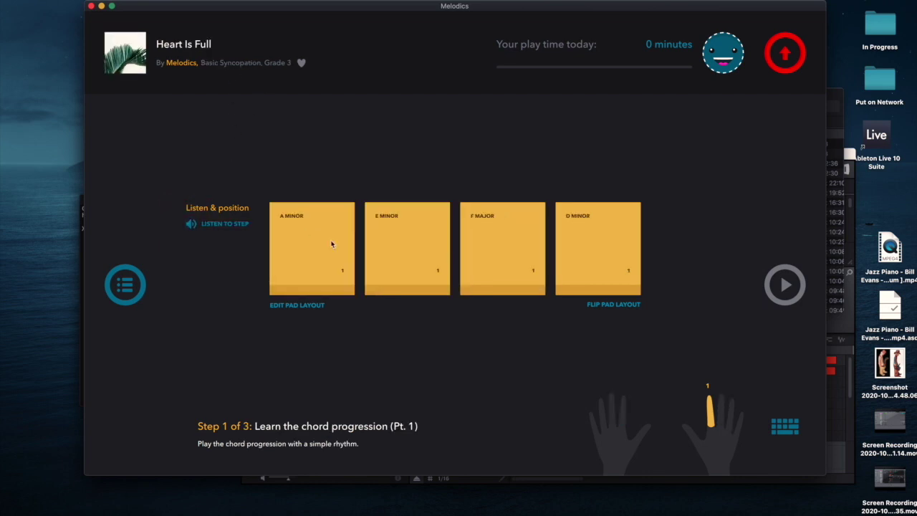
click(191, 223)
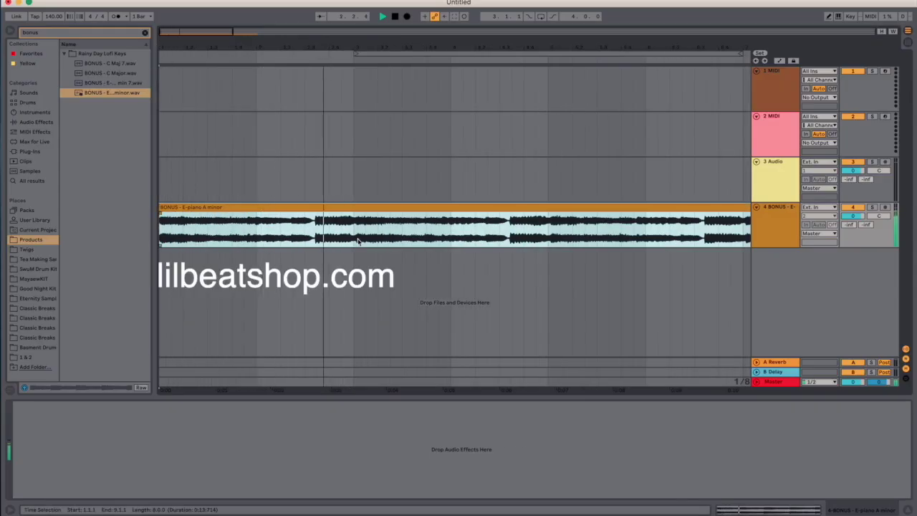
End the E-piano clip, load the sample into Simpler, and record a four-bar Drum Rack take.
key(space)
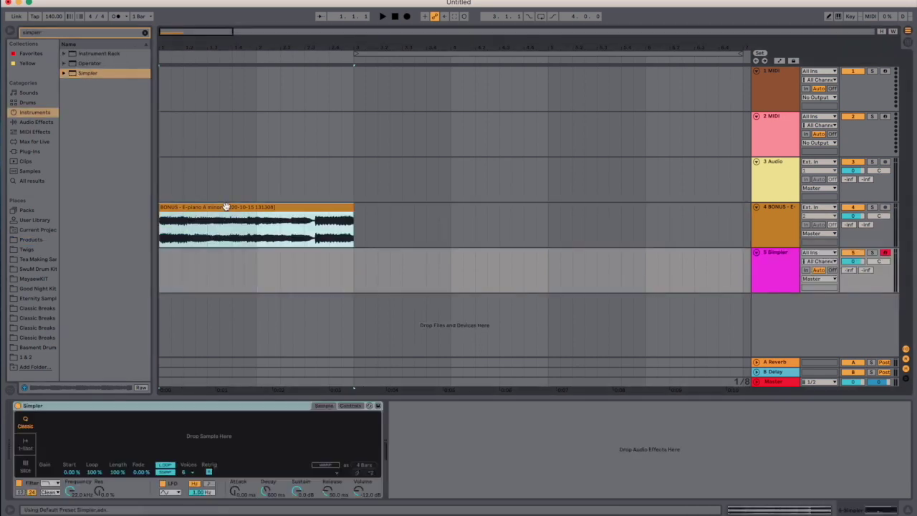
drag(226, 207, 206, 437)
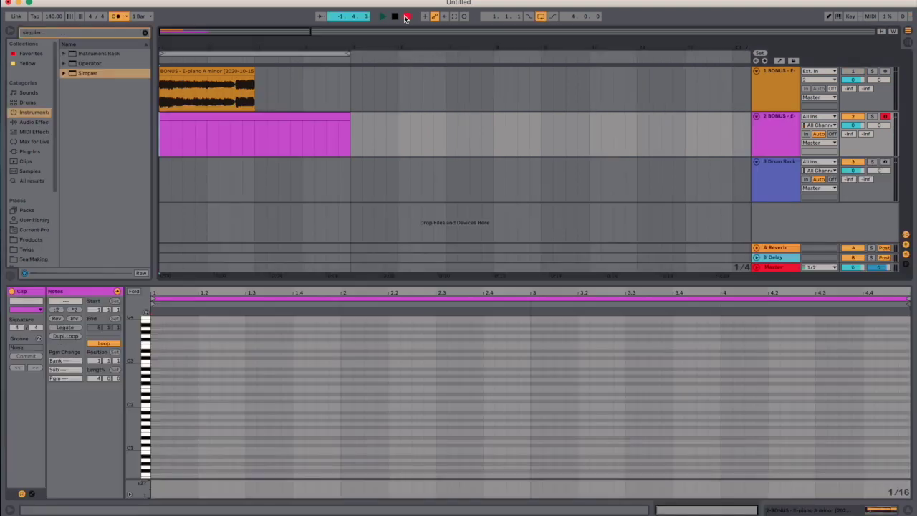
click(405, 17)
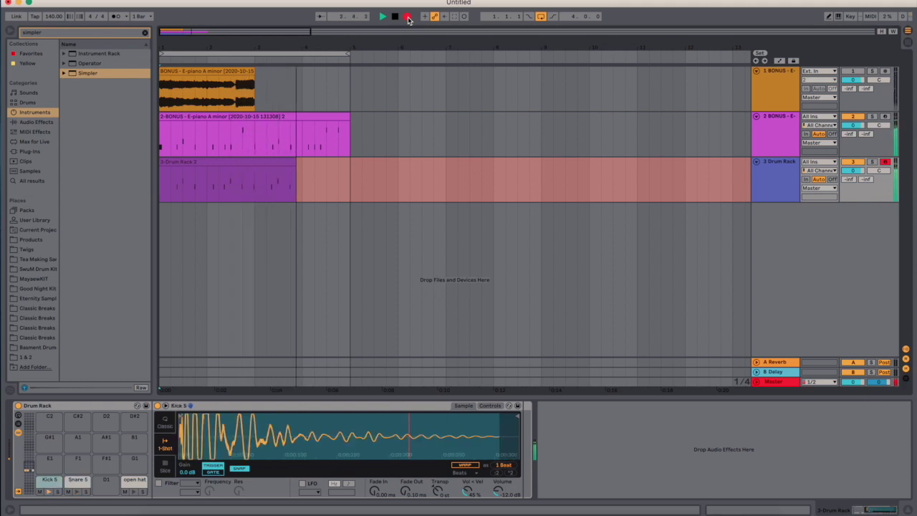
key(space)
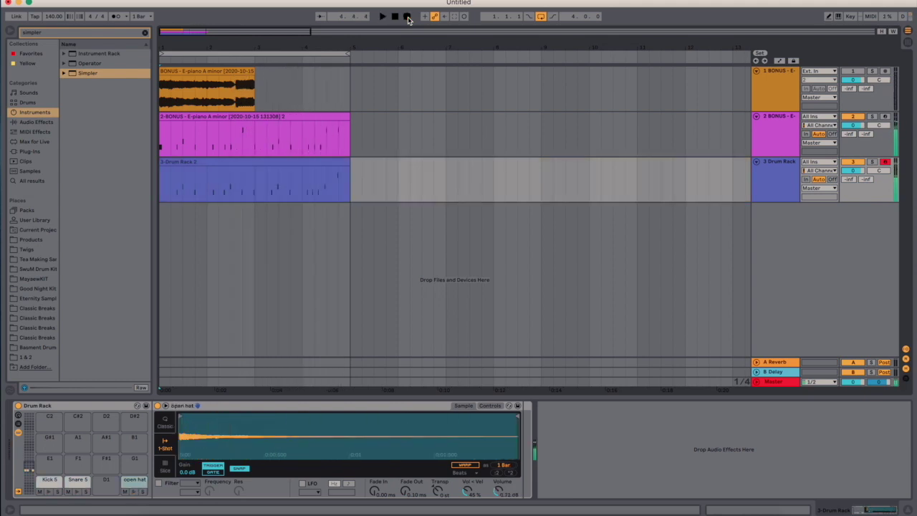
Bring Dubler forward, decline its exit prompt, and open Drum 1's trigger settings.
click(565, 513)
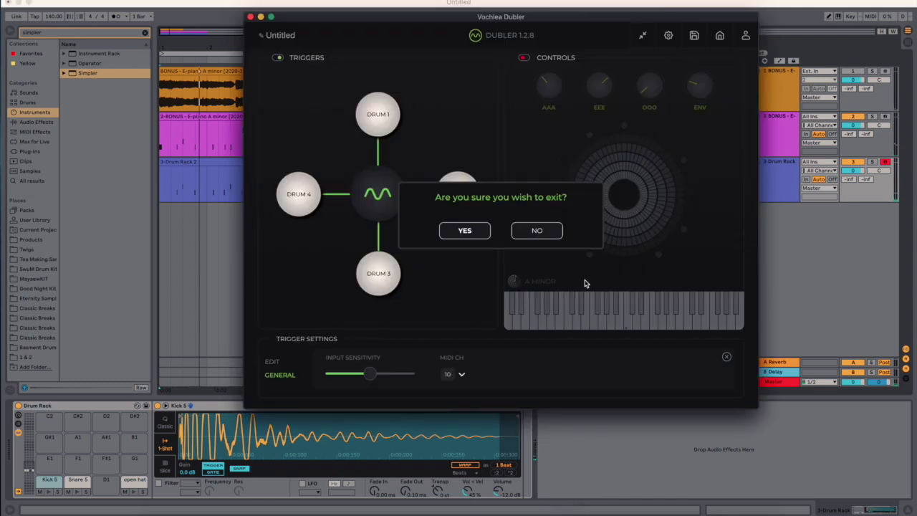
click(533, 230)
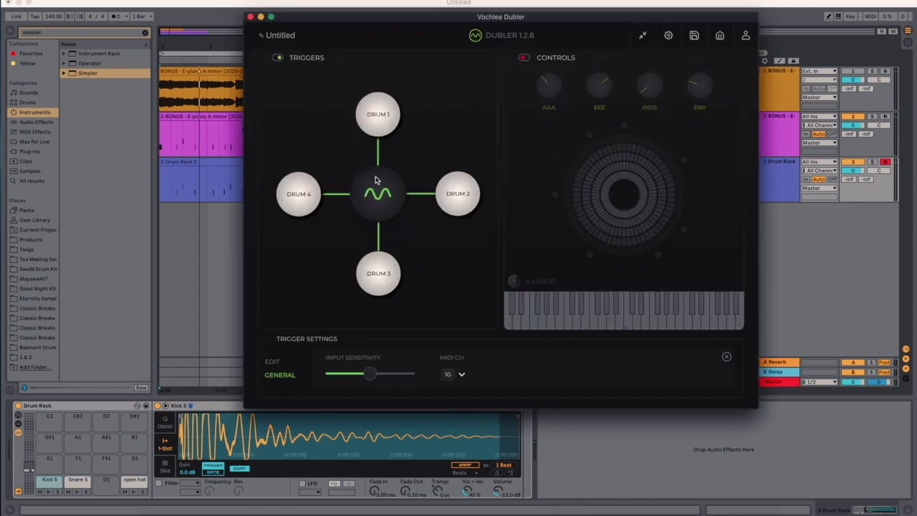
click(272, 361)
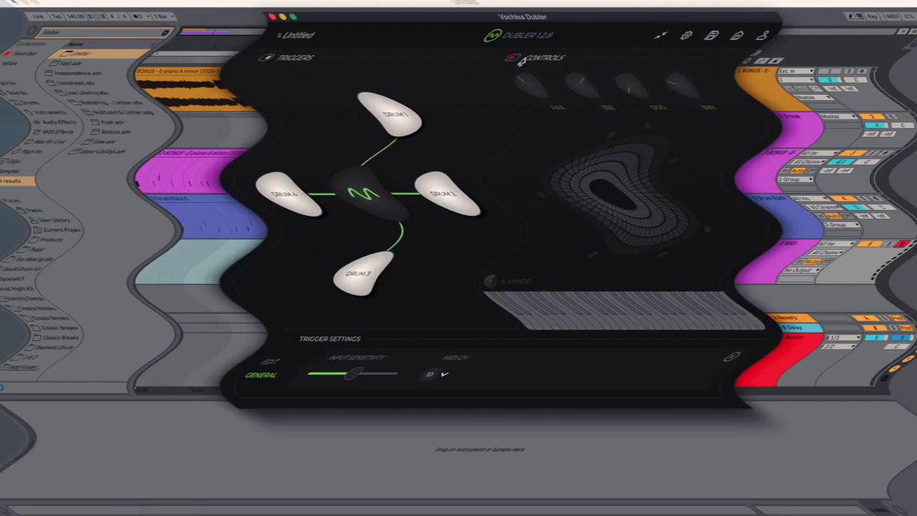
Switch Dubler from drum triggers to pitch controls with octave shift -1 and a chromatic E scale.
click(275, 361)
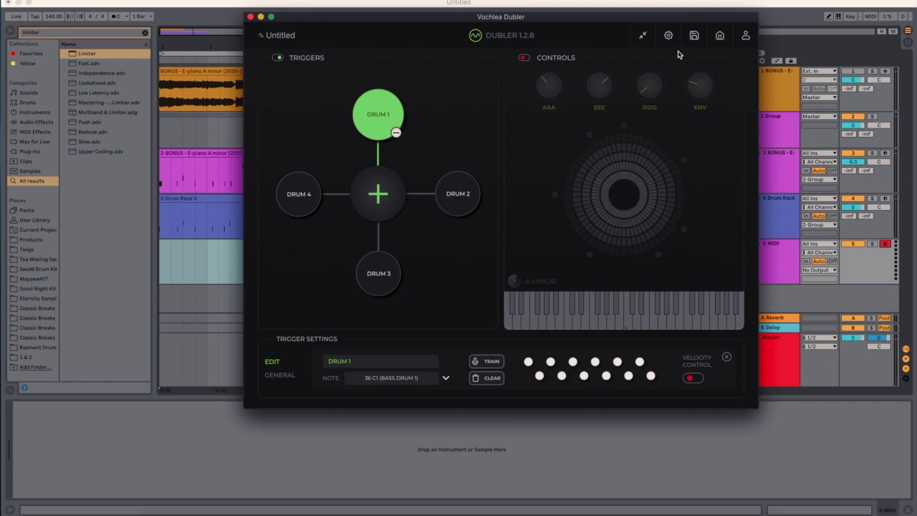
click(540, 160)
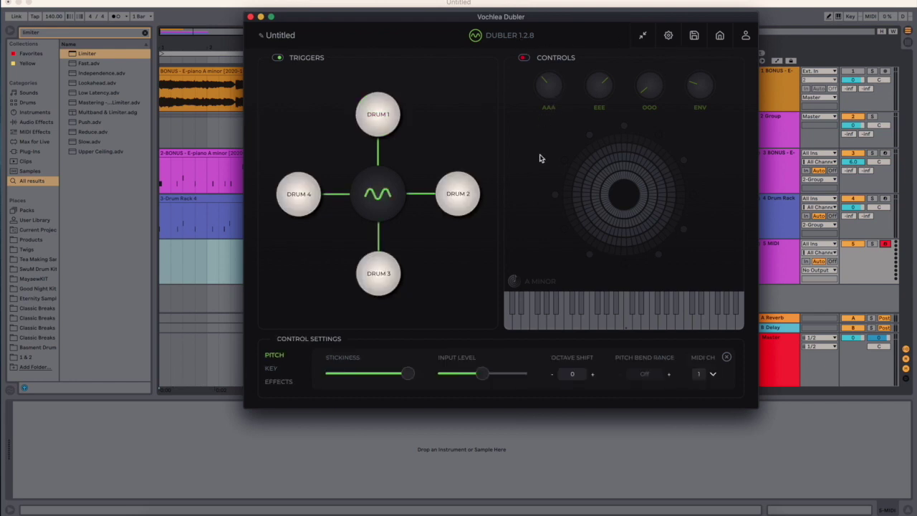
click(524, 58)
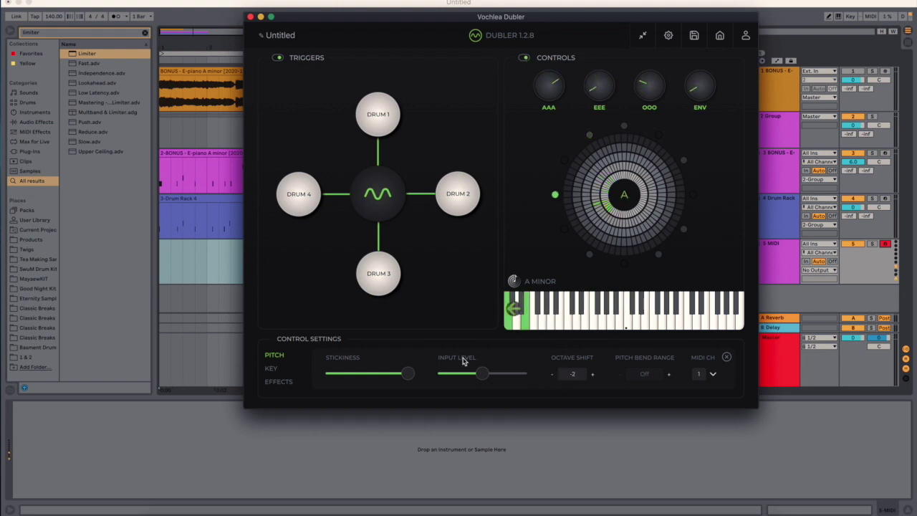
click(271, 368)
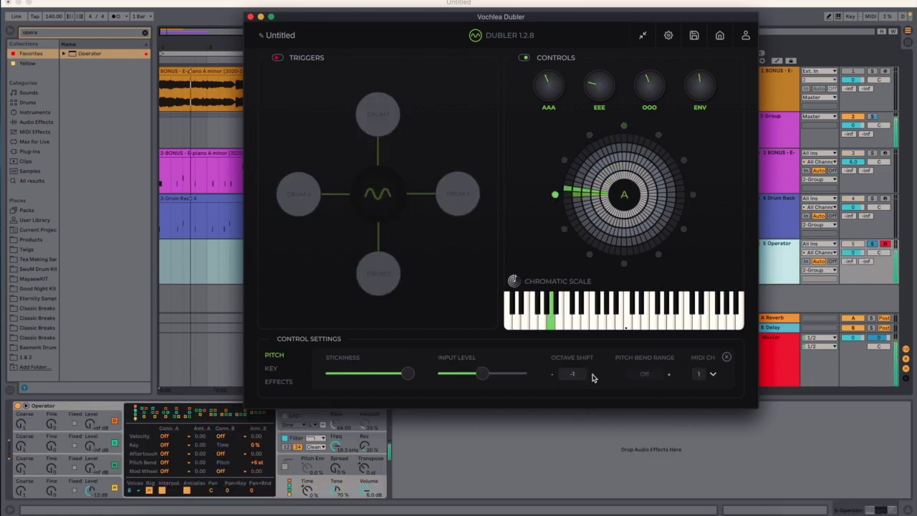
click(273, 368)
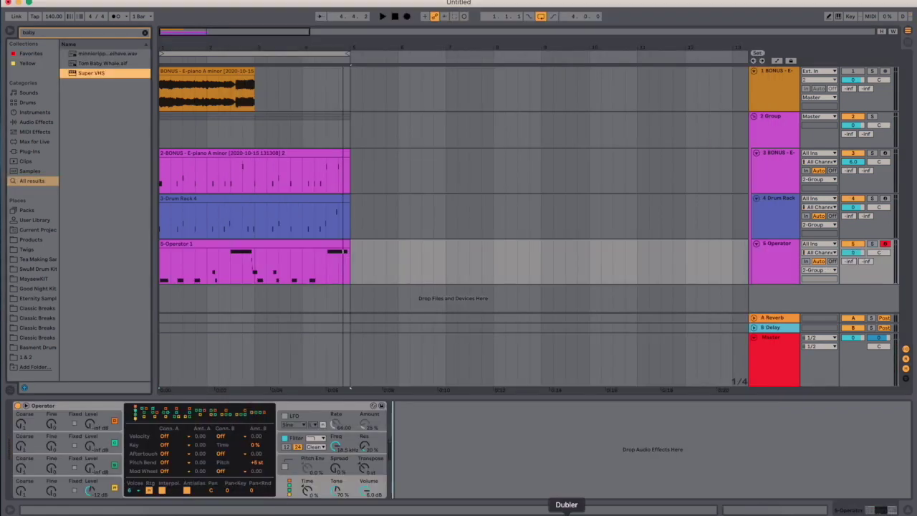
key(Return)
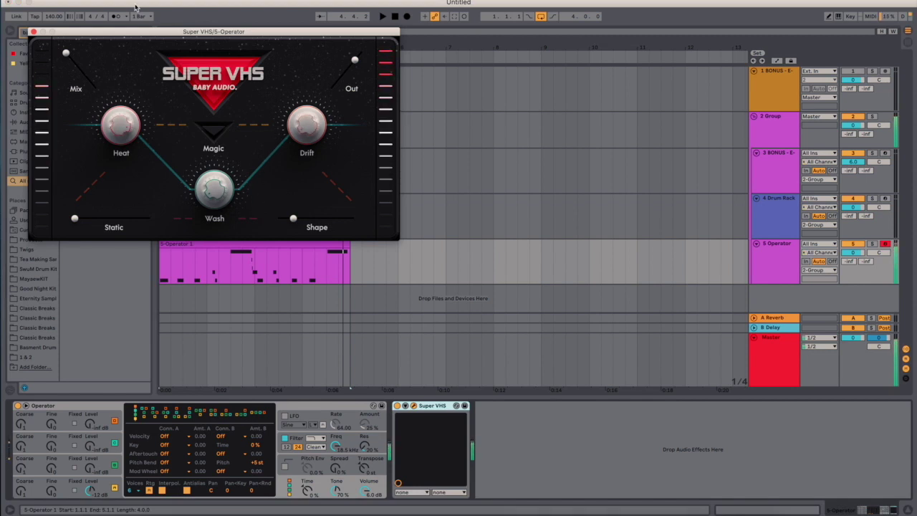
Lower Super VHS's Shape amount and map Dubler's EEE control (CC 21) to its Heat parameter.
drag(294, 219, 278, 219)
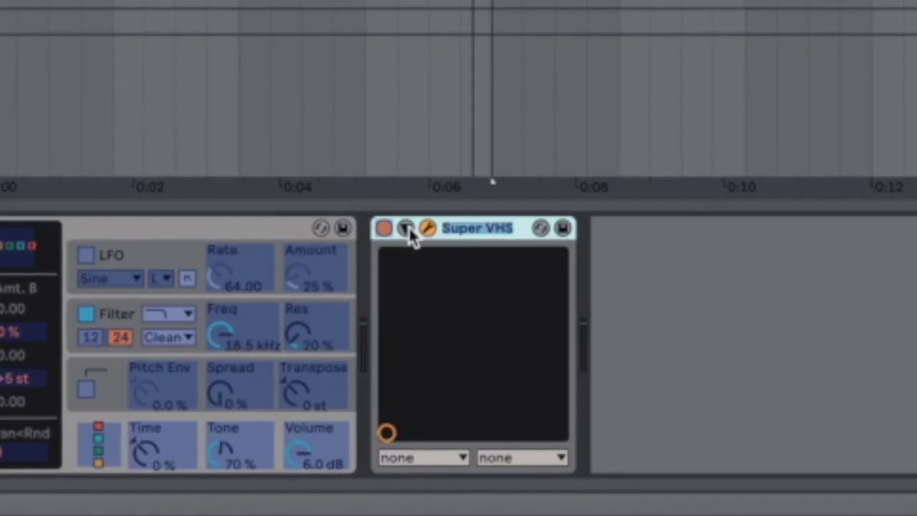
click(406, 227)
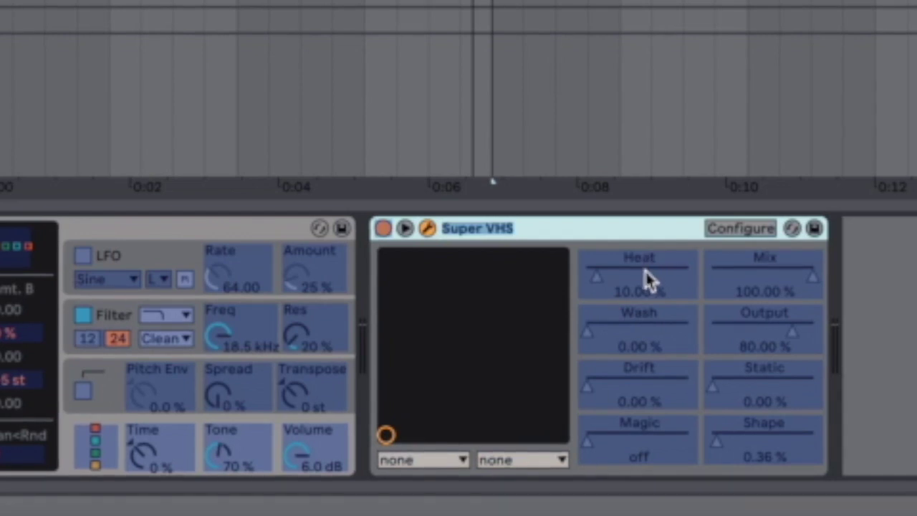
click(834, 514)
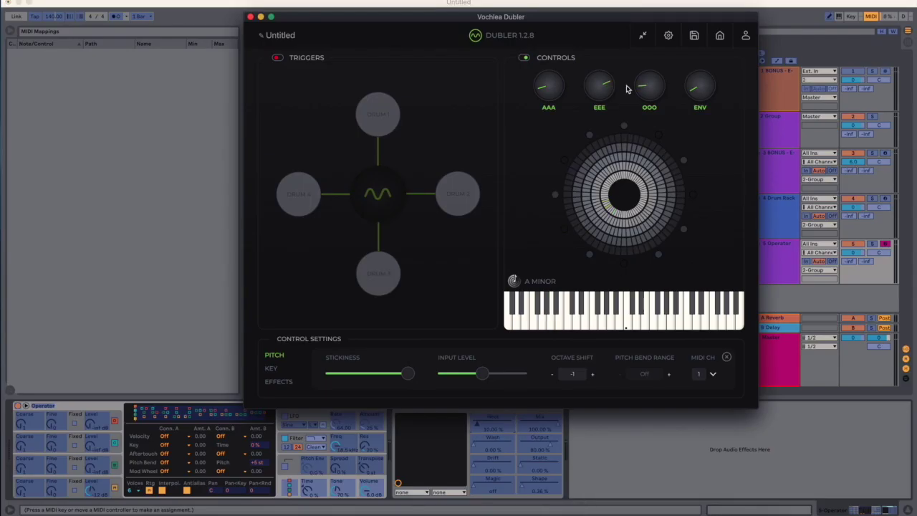
click(278, 383)
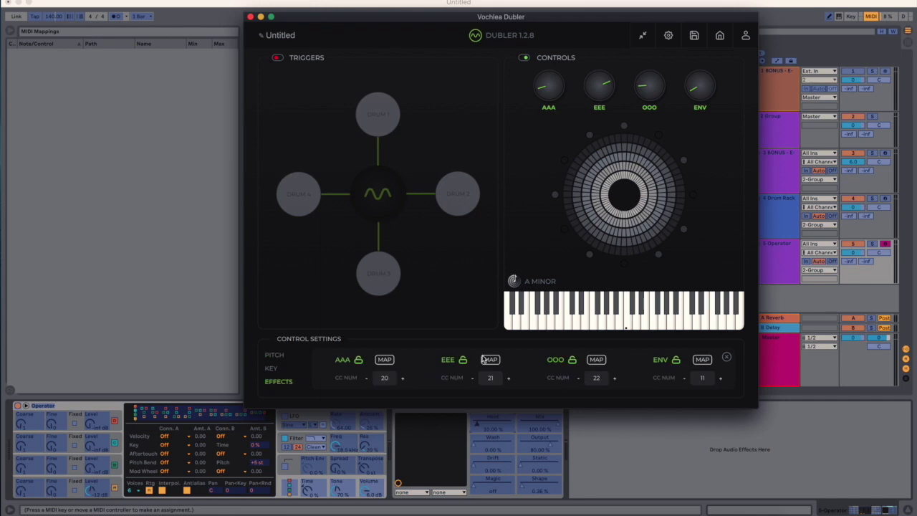
click(490, 359)
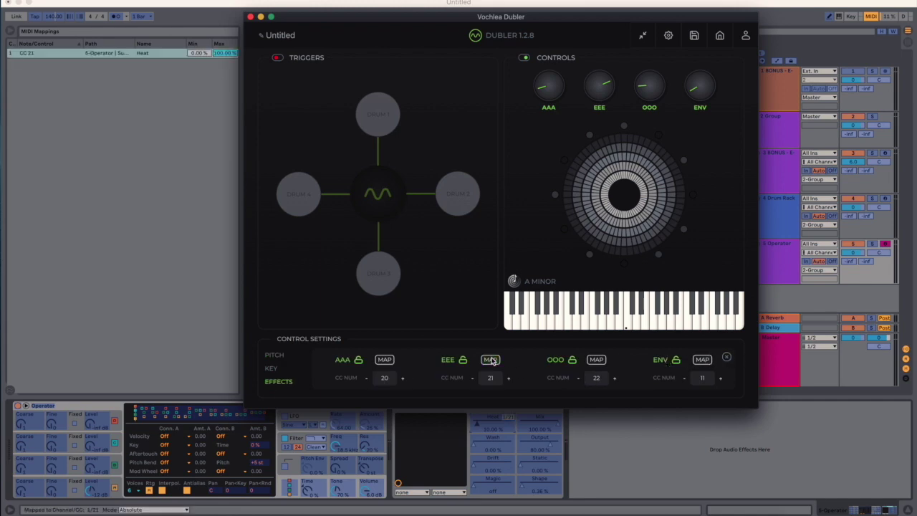
key(super+Tab)
key(super+m)
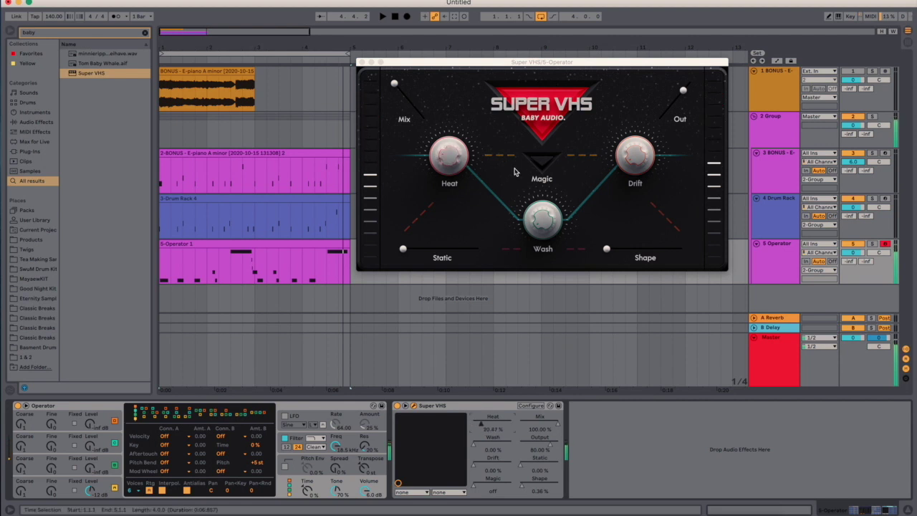
Record a new four-bar Operator take in Arrangement view.
click(303, 246)
click(405, 17)
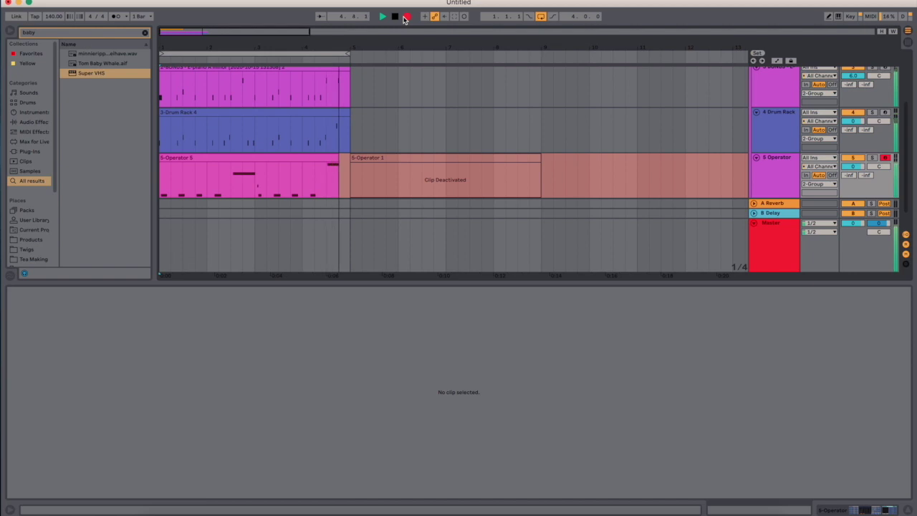
key(space)
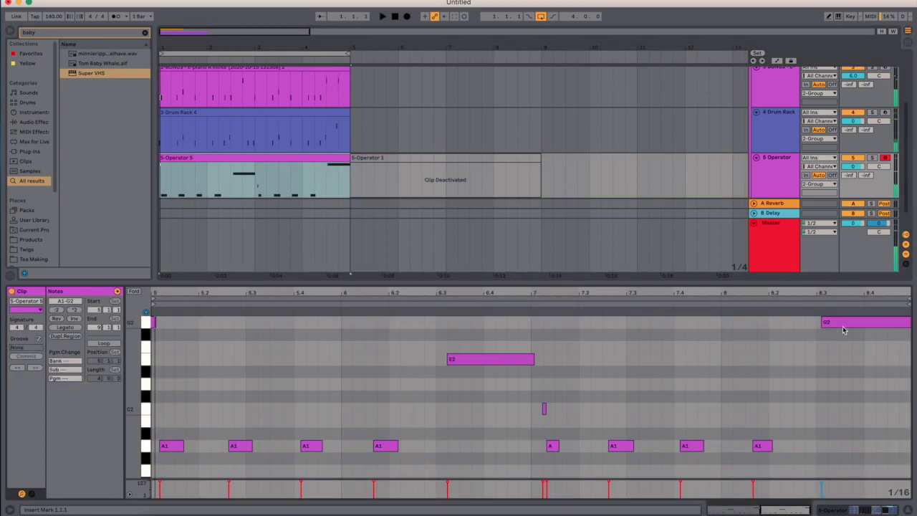
Inspect the recorded E2 and G2 notes of the new melody in the MIDI editor.
click(497, 338)
click(499, 359)
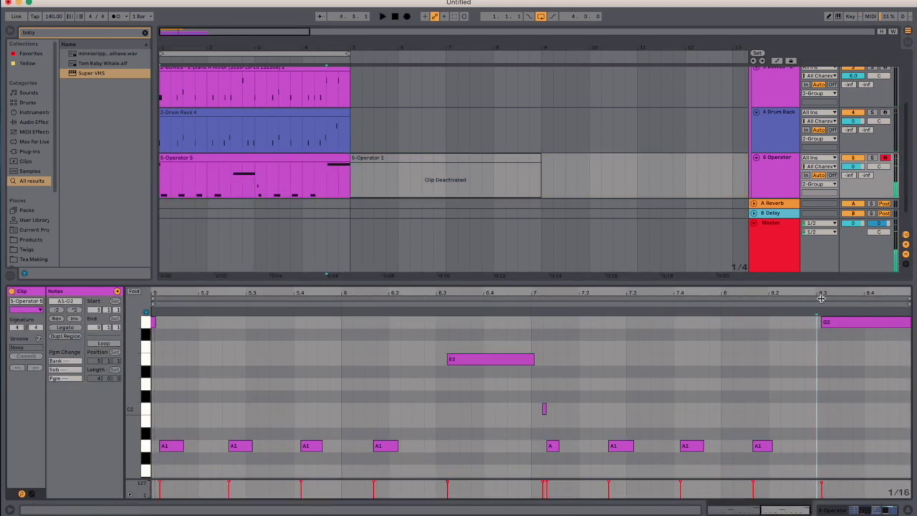
click(858, 321)
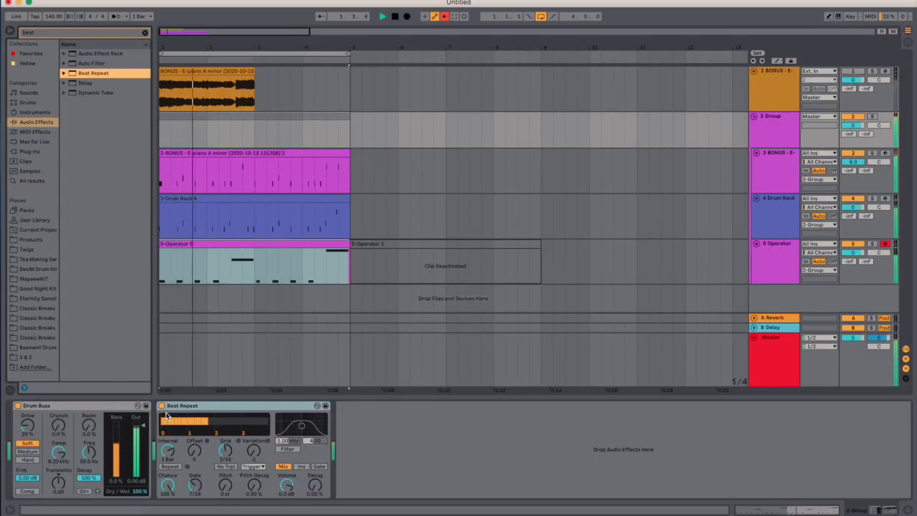
Stop playback, group Beat Repeat into an Audio Effect Rack with Cmd+G, and duplicate its chain.
key(space)
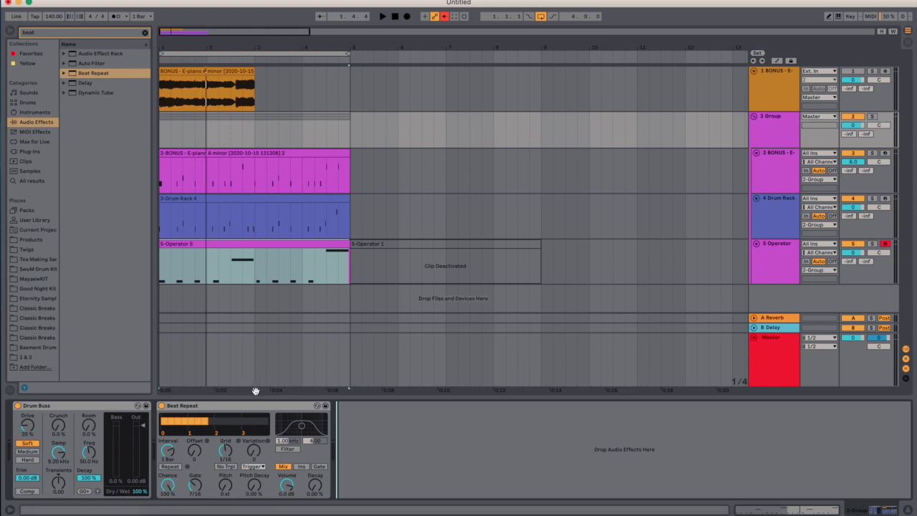
click(261, 407)
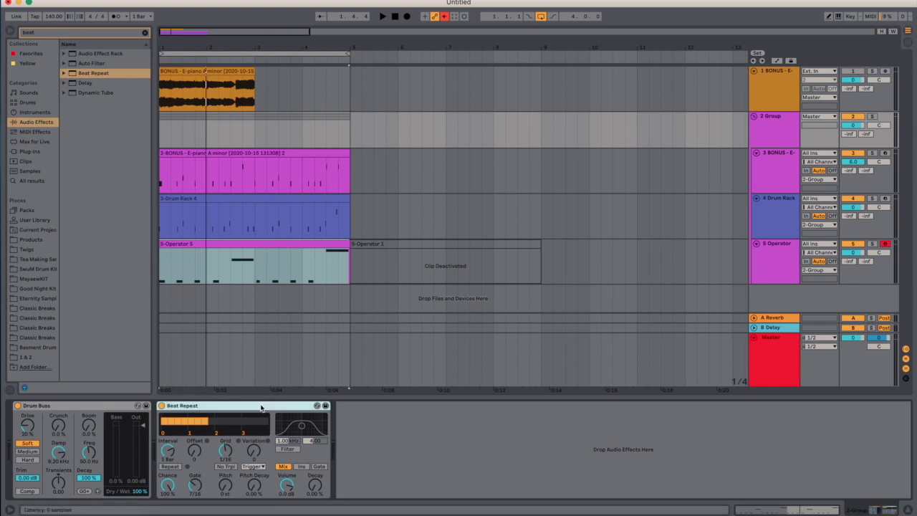
key(super+g)
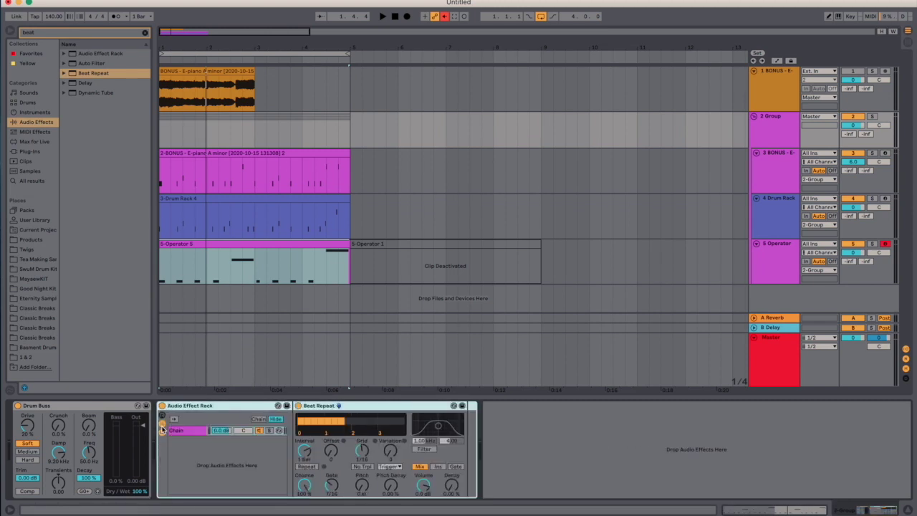
key(super+d)
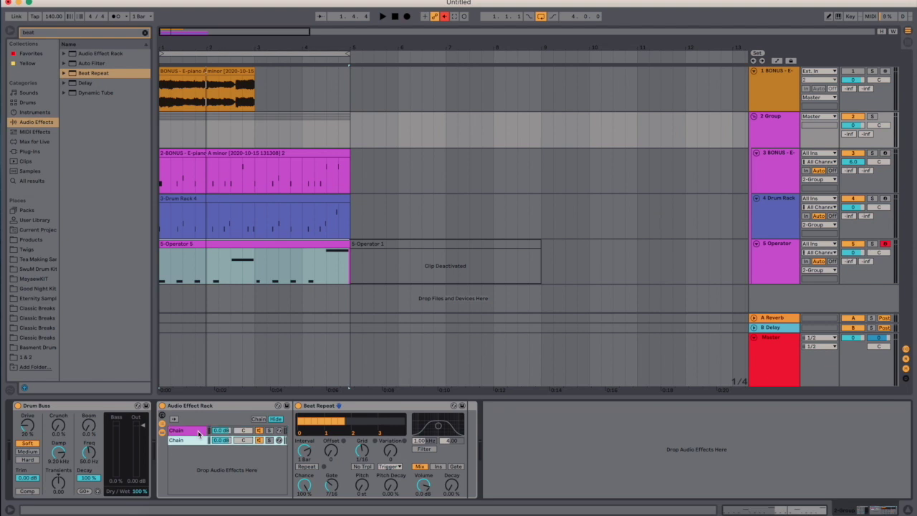
Name the chains Dry and Wet, remove Beat Repeat from Dry, and drop Wet's volume to -inf dB.
key(Down)
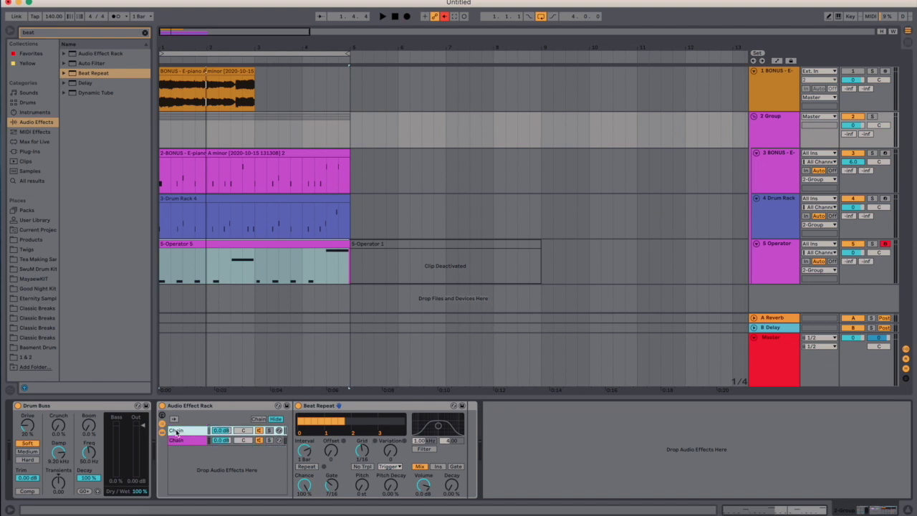
key(super+r)
click(366, 406)
key(Delete)
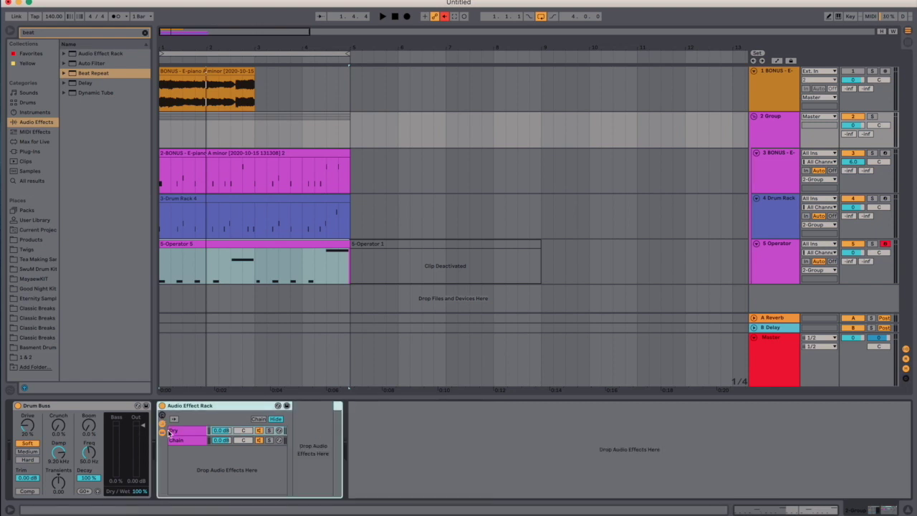
click(189, 442)
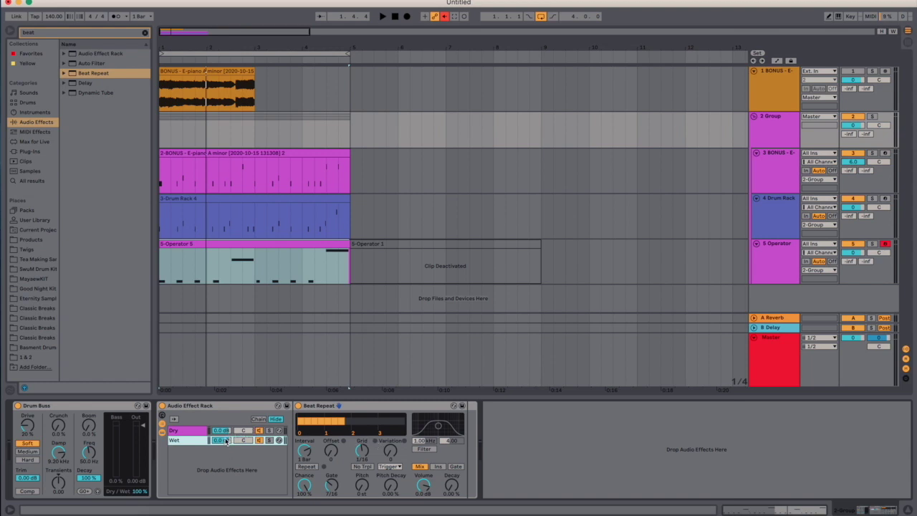
drag(221, 439, 221, 461)
Map both the Wet and Dry chain volumes to Macro 1.
key(super+m)
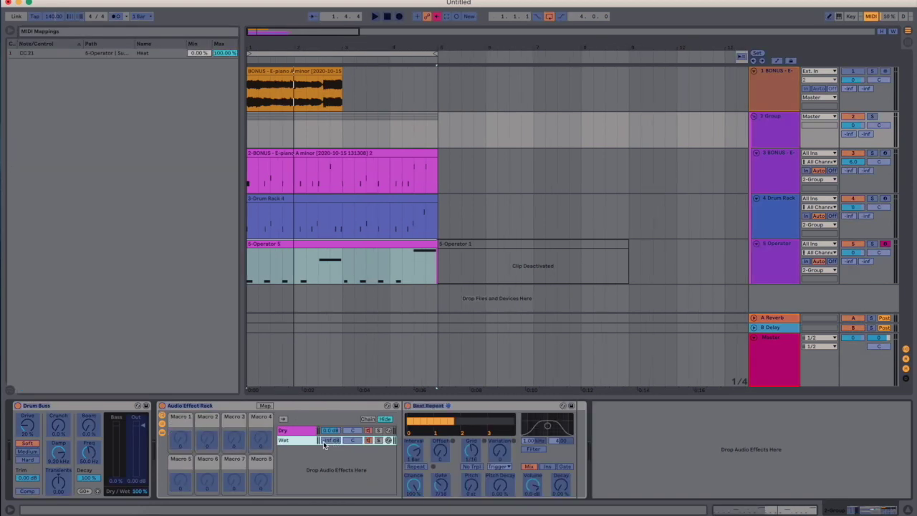
right_click(335, 442)
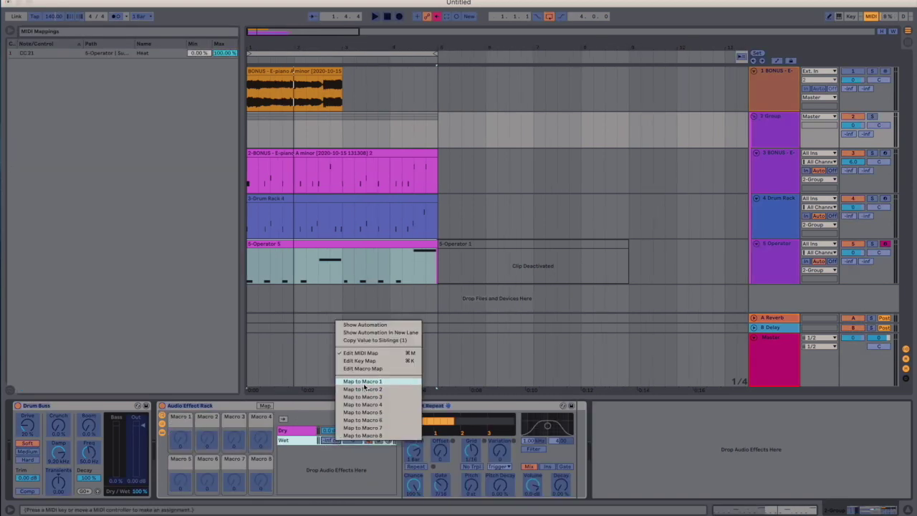
click(364, 382)
right_click(340, 432)
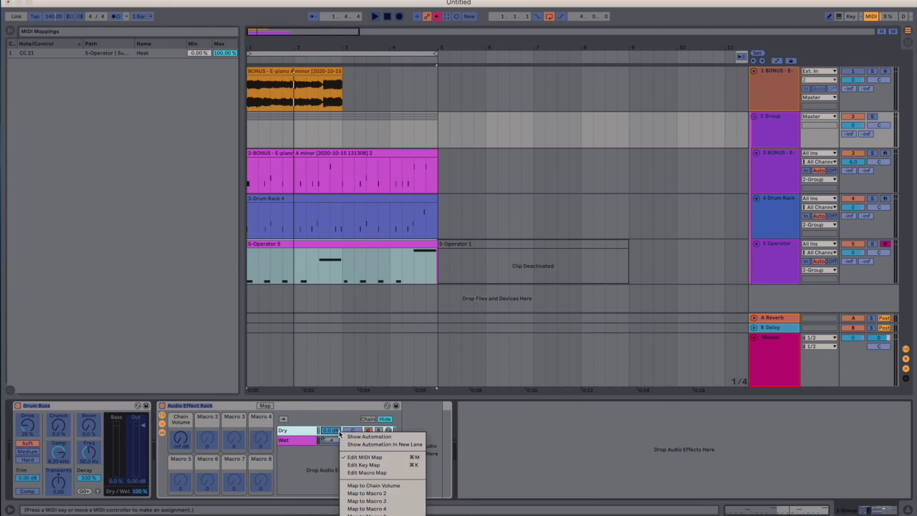
click(361, 486)
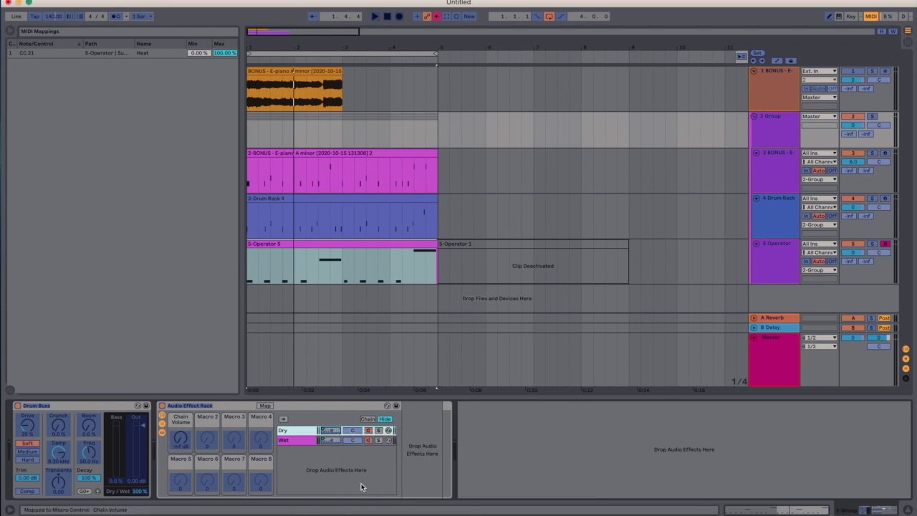
key(super+m)
In the macro mappings, set the Wet chain's range to Min 6.0 dB and Max -inf dB.
click(264, 406)
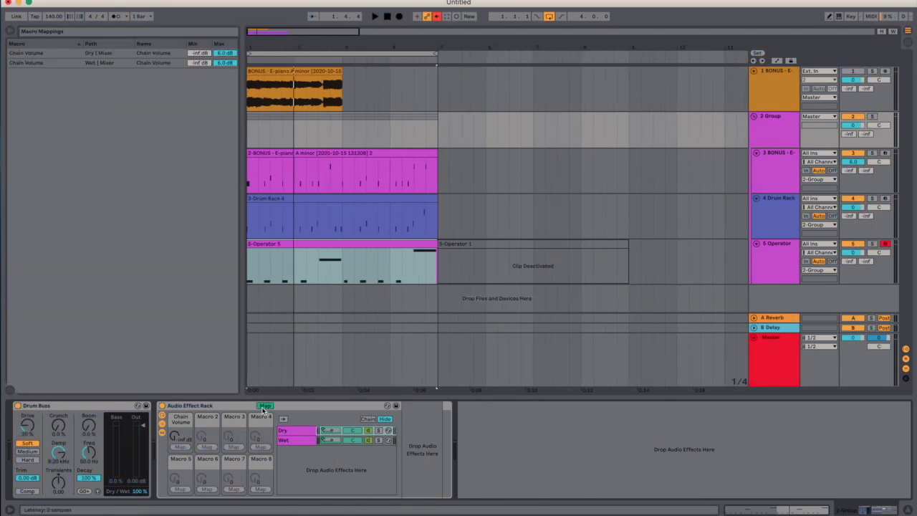
drag(200, 64, 224, 65)
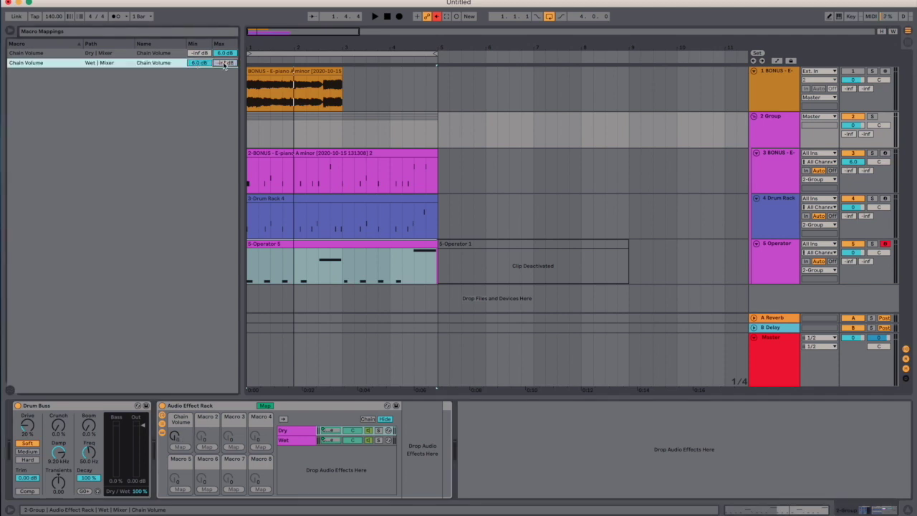
click(506, 450)
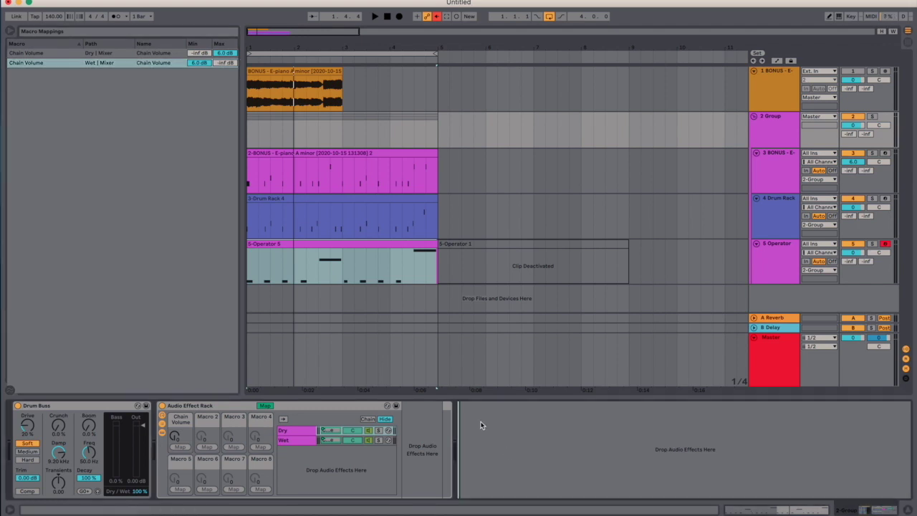
key(super+m)
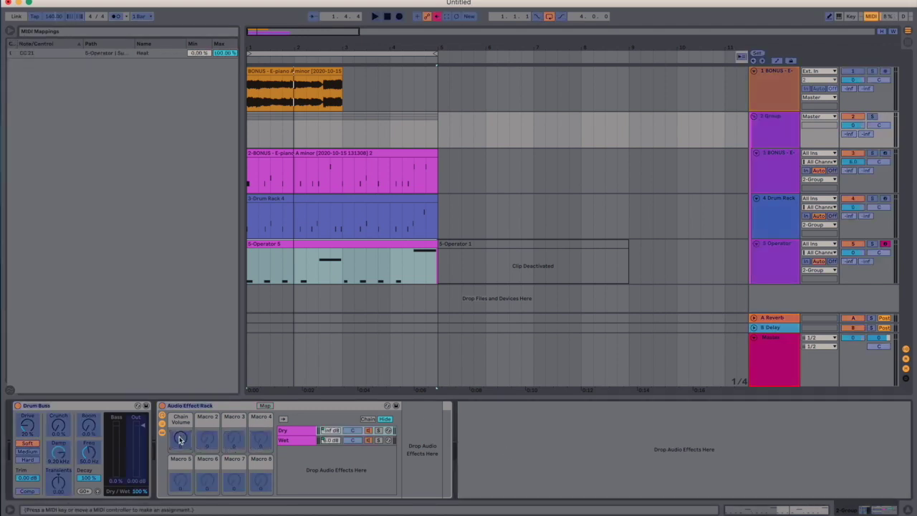
Map Dubler's ENV envelope on CC 11 to the Chain Volume macro, then return to Live.
click(566, 511)
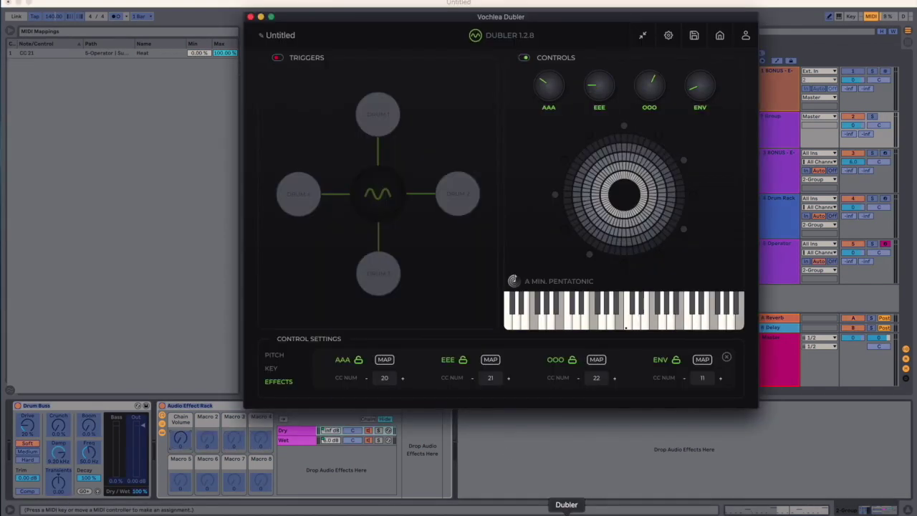
click(698, 358)
click(250, 17)
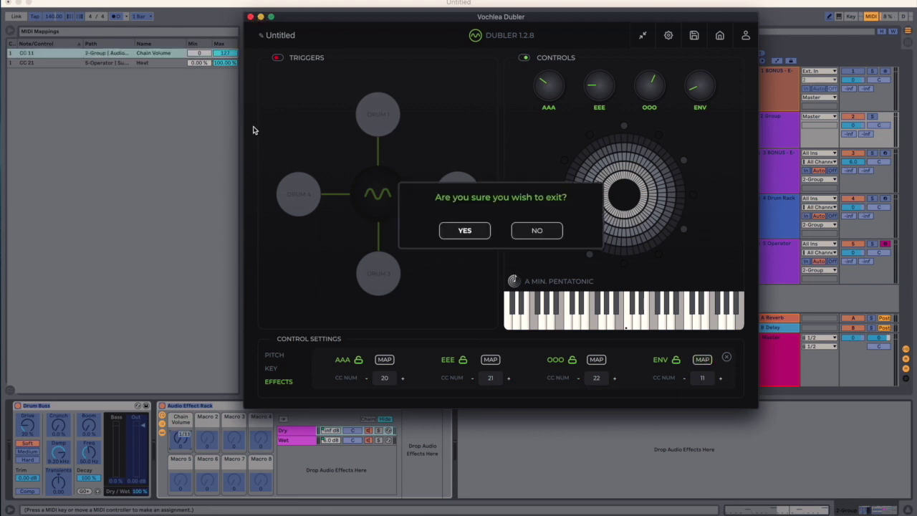
click(542, 231)
click(128, 189)
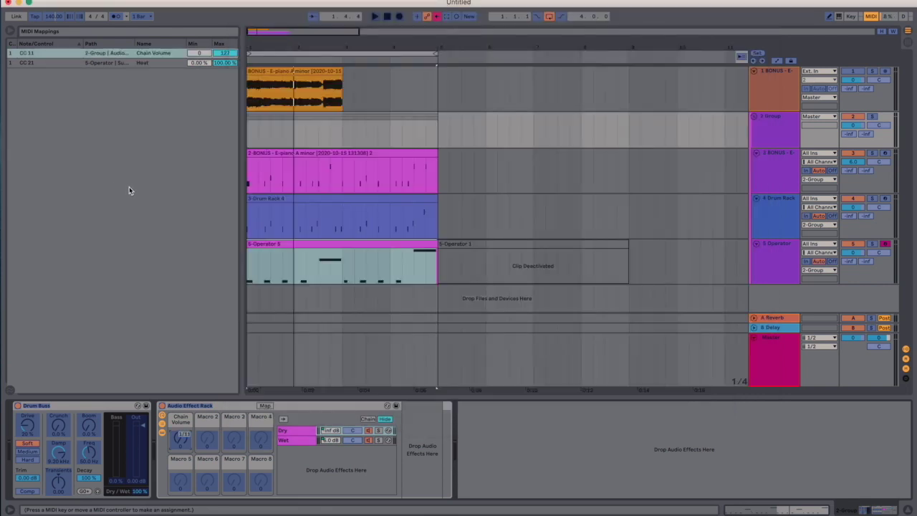
key(super+m)
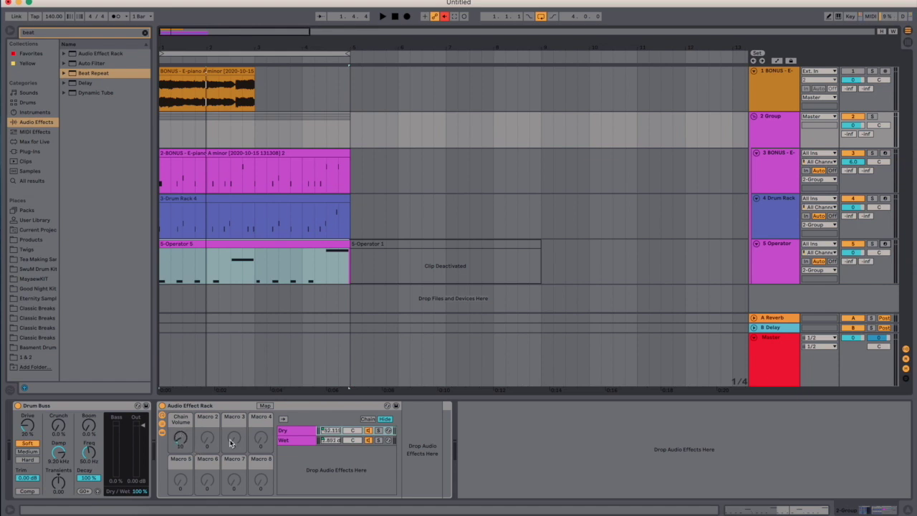
Swap the macro ranges so Dry runs 6.0 dB to -inf and Wet -inf to 6.0 dB.
key(super+m)
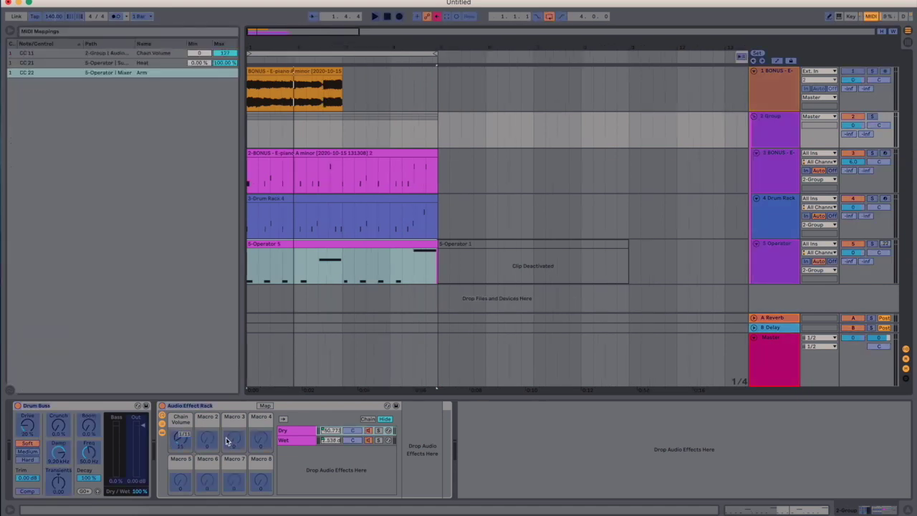
click(181, 437)
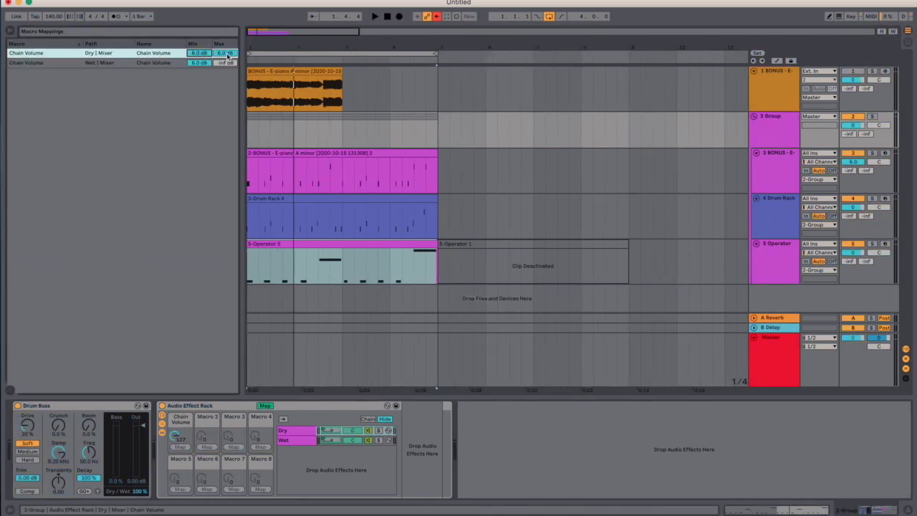
click(228, 62)
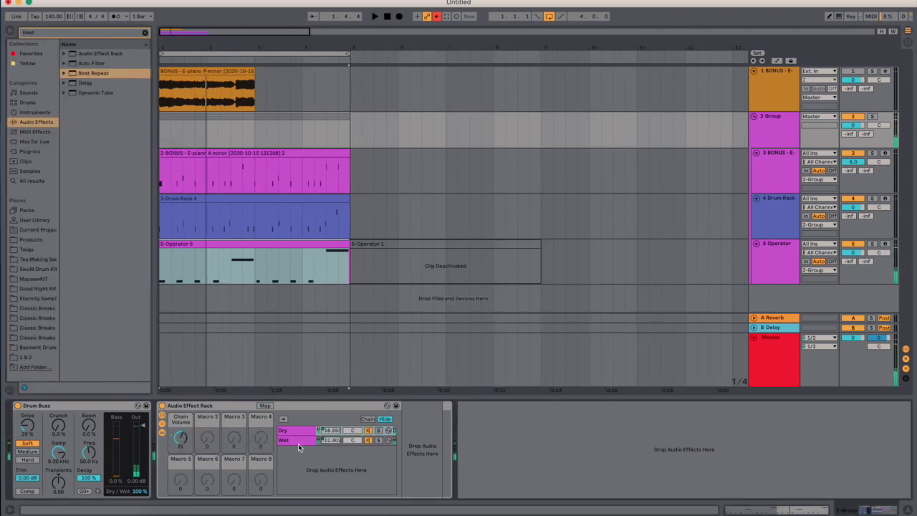
Remove the extra Beat Repeat, play the set, and set Wet's Beat Repeat interval to 4 Bar.
key(Return)
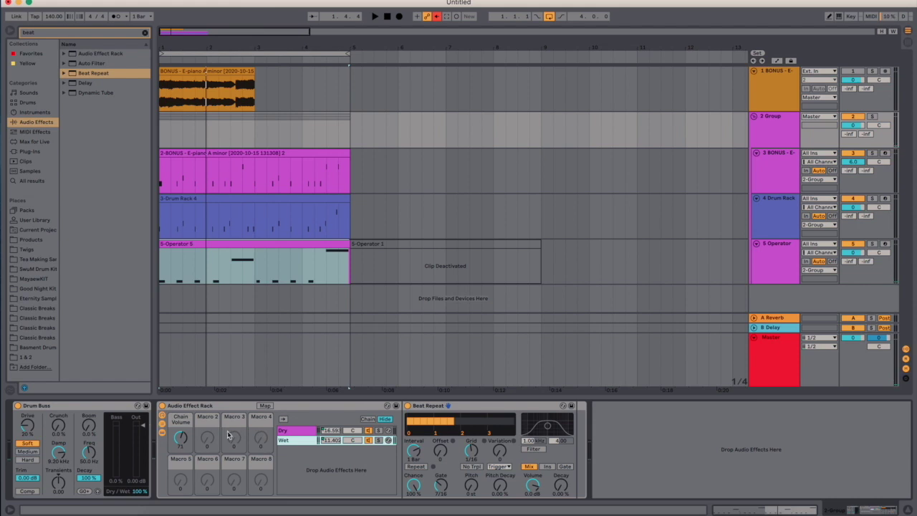
click(298, 434)
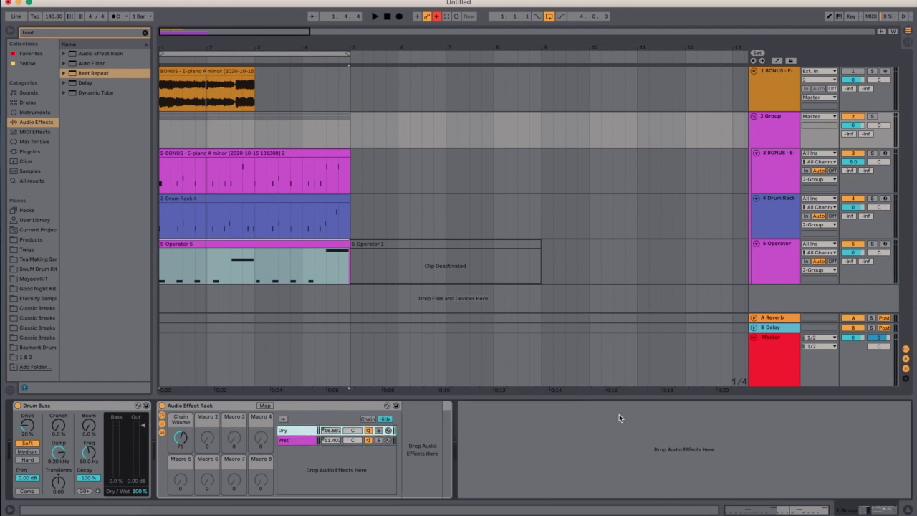
click(285, 441)
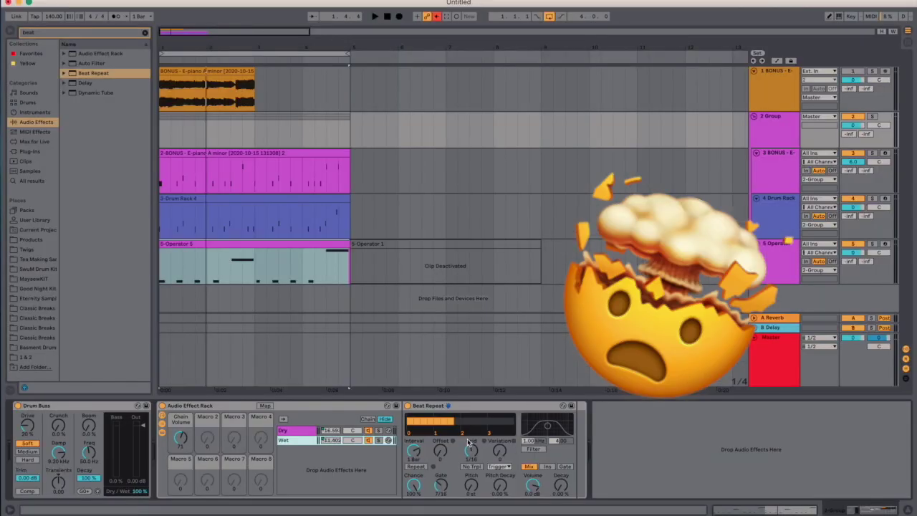
key(space)
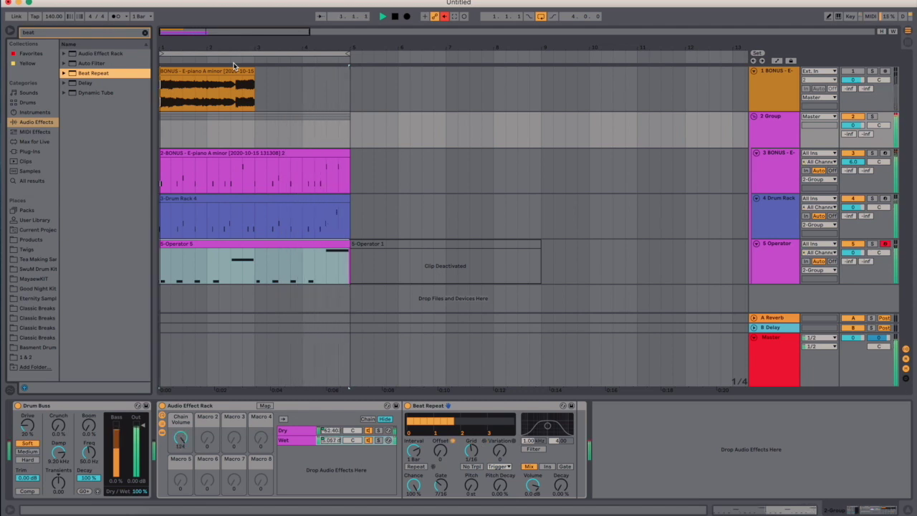
drag(414, 450, 418, 455)
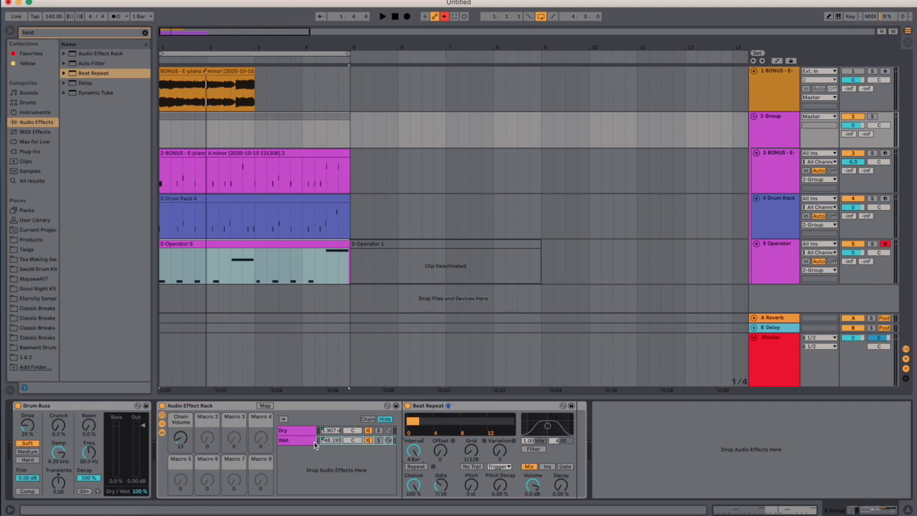
In MIDI Map mode, rename the Wet chain to mute, keeping it at -inf dB, then check Dubler.
click(460, 410)
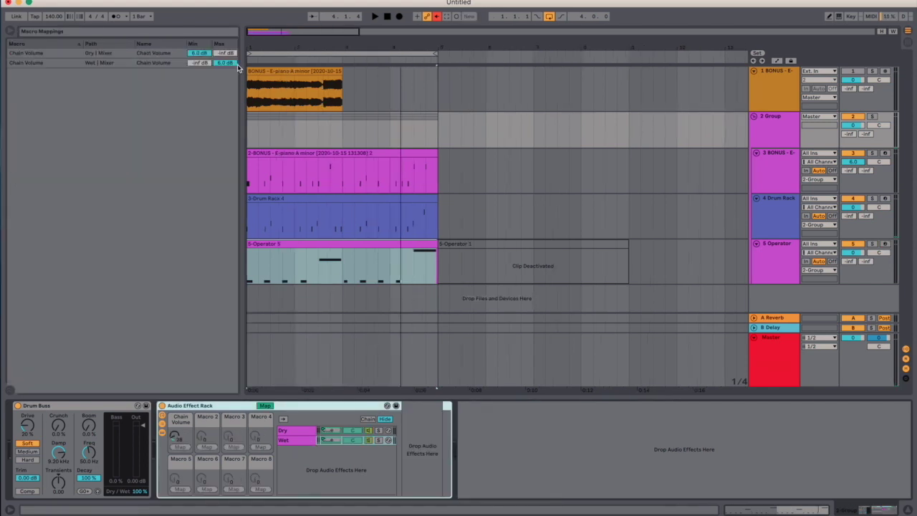
click(232, 64)
key(super+m)
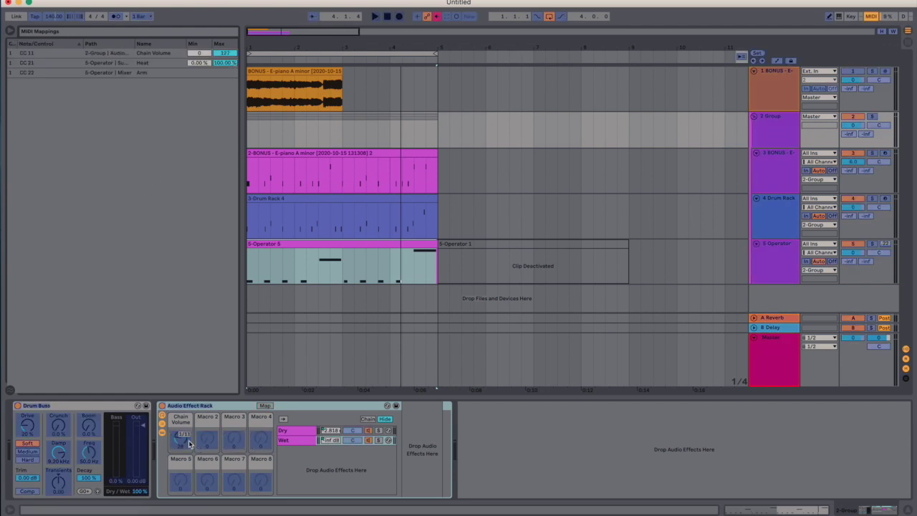
click(284, 441)
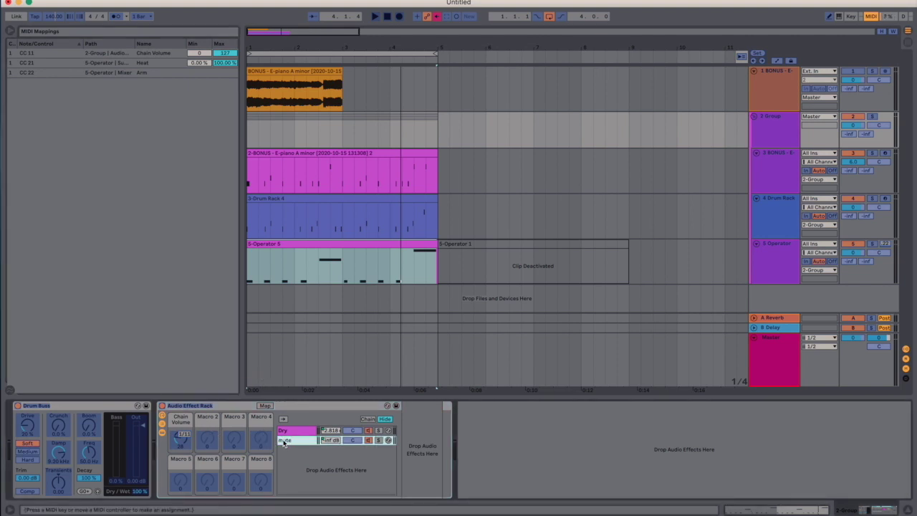
key(super+m)
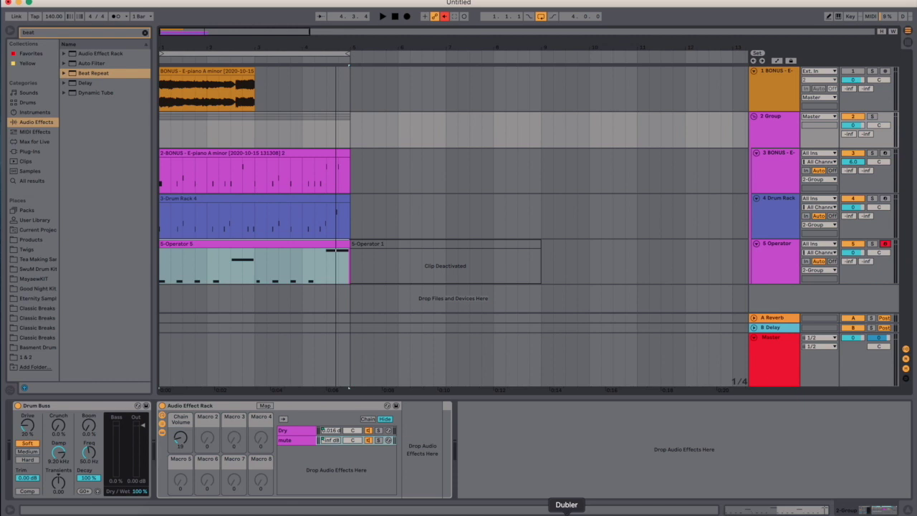
click(566, 512)
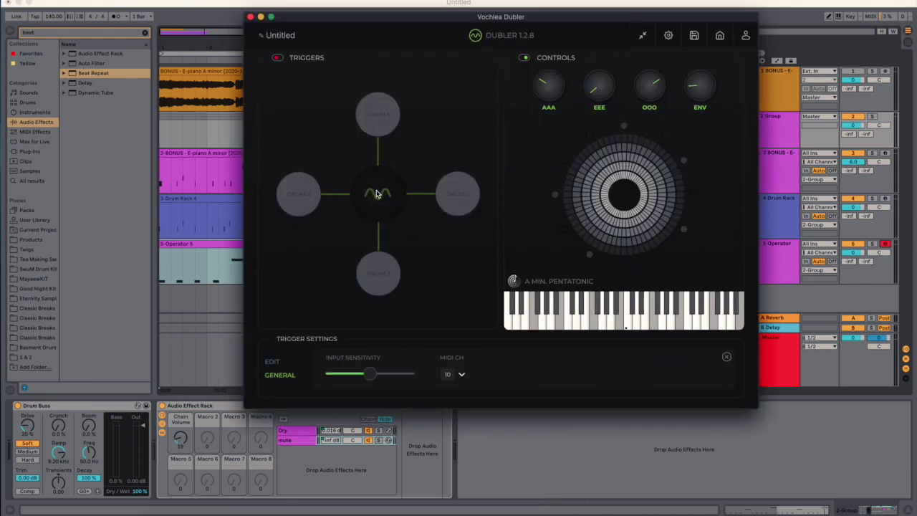
click(312, 453)
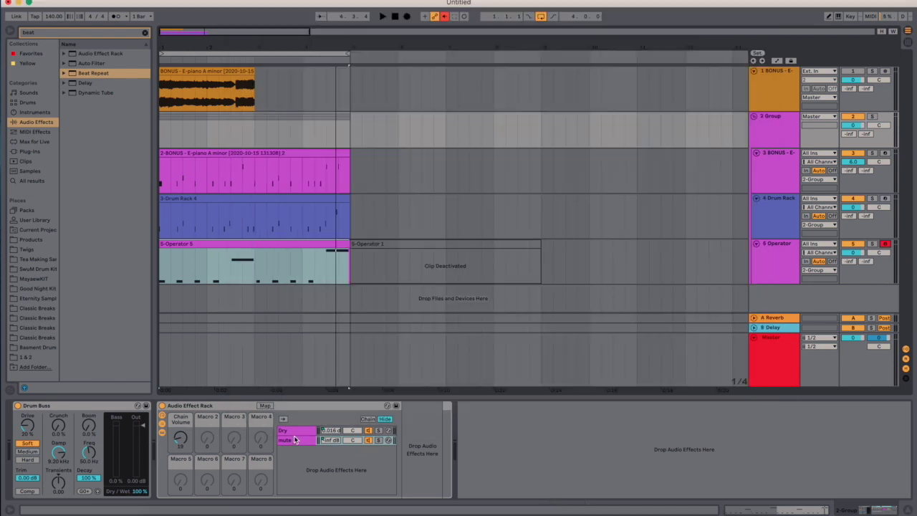